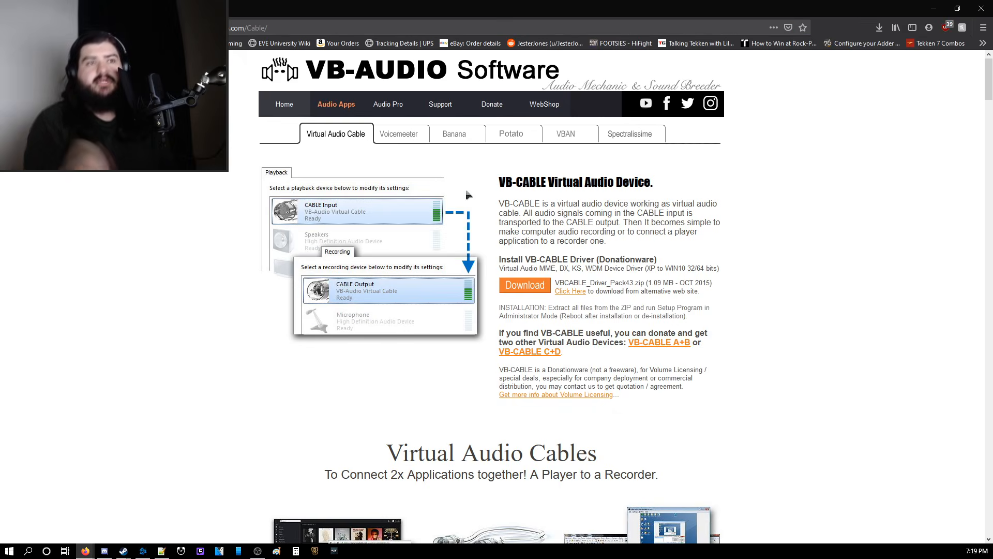
Step: Download the VB-CABLE driver package VBCABLE_Driver_Pack43.zip, saving the file to disk
left_click(525, 285)
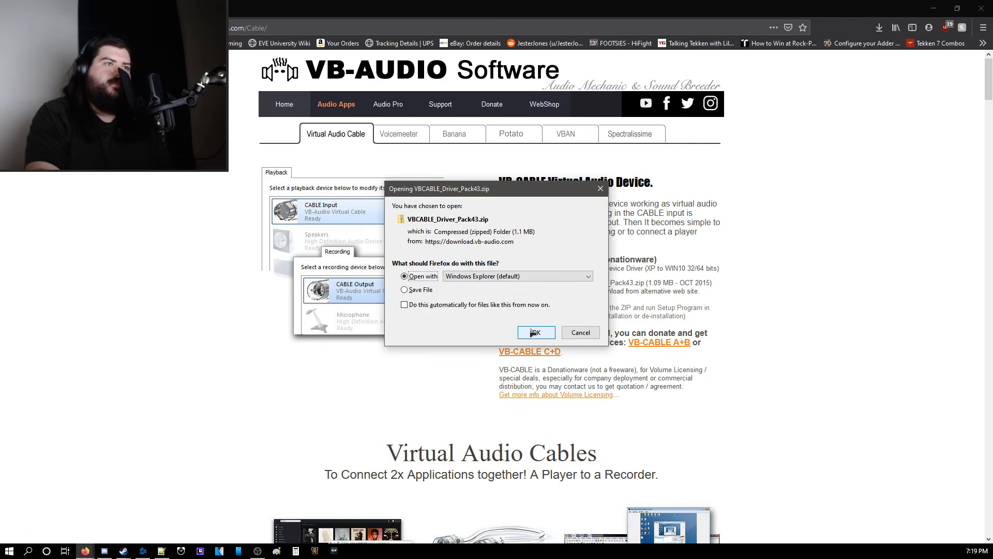
left_click(406, 291)
left_click(536, 332)
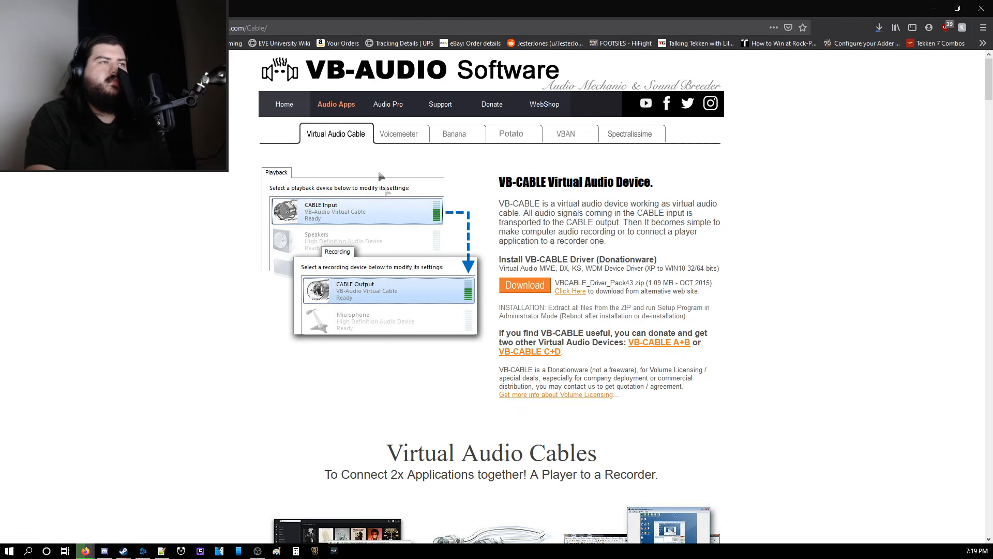
Step: Download the Voicemeeter 1.0.7.0 ZIP package, VoicemeeterSetup_v1070.zip, from the Voicemeeter page, saving the file to disk
left_click(402, 136)
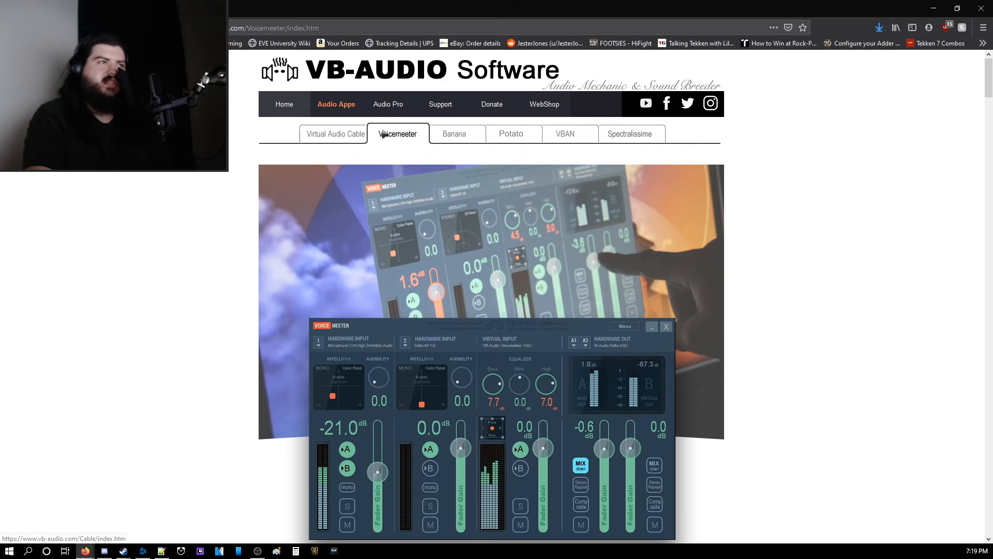
left_click(349, 134)
scroll(594, 219, "down", 9)
scroll(595, 218, "up", 9)
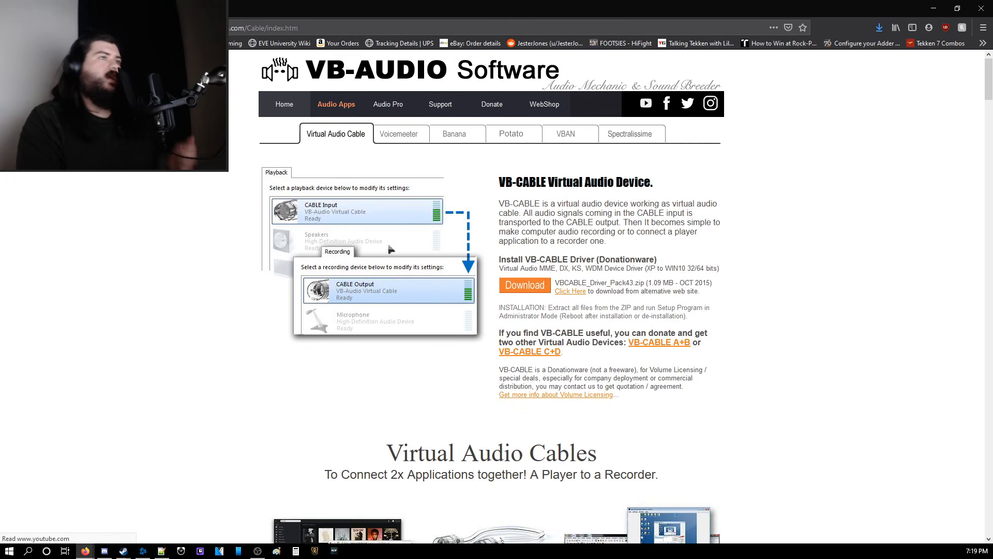
left_click(398, 135)
scroll(285, 230, "down", 10)
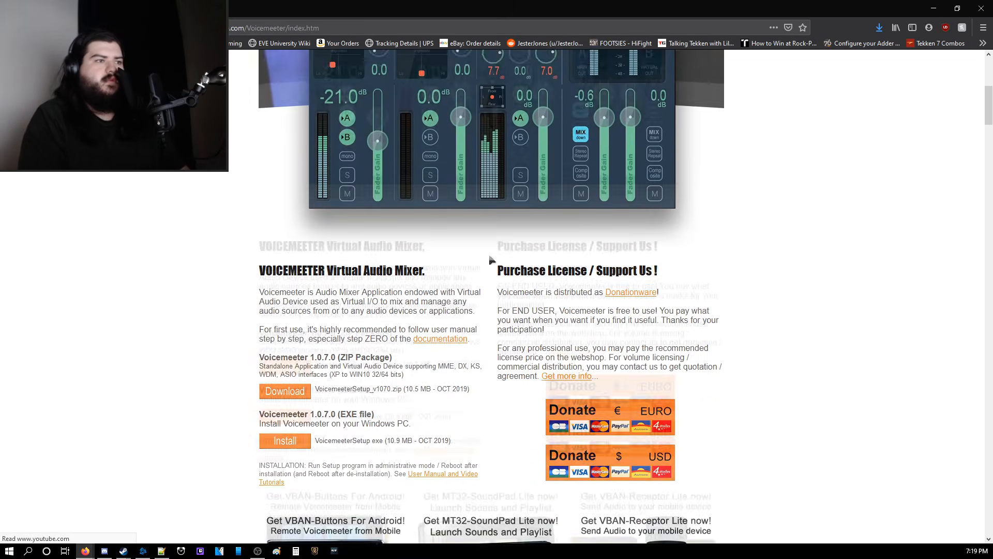
left_click(284, 231)
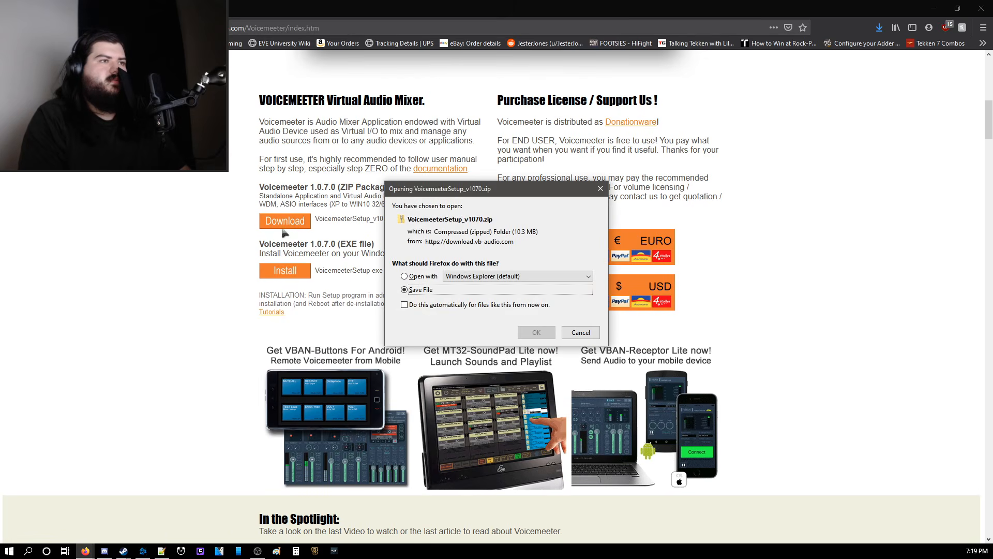
left_click(537, 332)
scroll(569, 321, "up", 10)
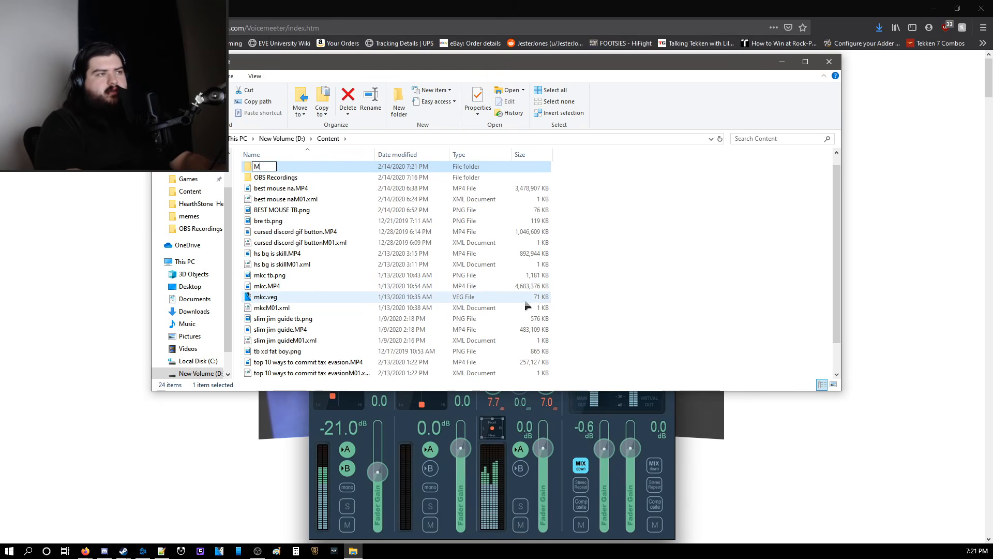
Step: Finish naming the new folder in Content as Mic Ass and create a subfolder named Cable inside it
key("Return")
double_click(284, 166)
right_click(284, 198)
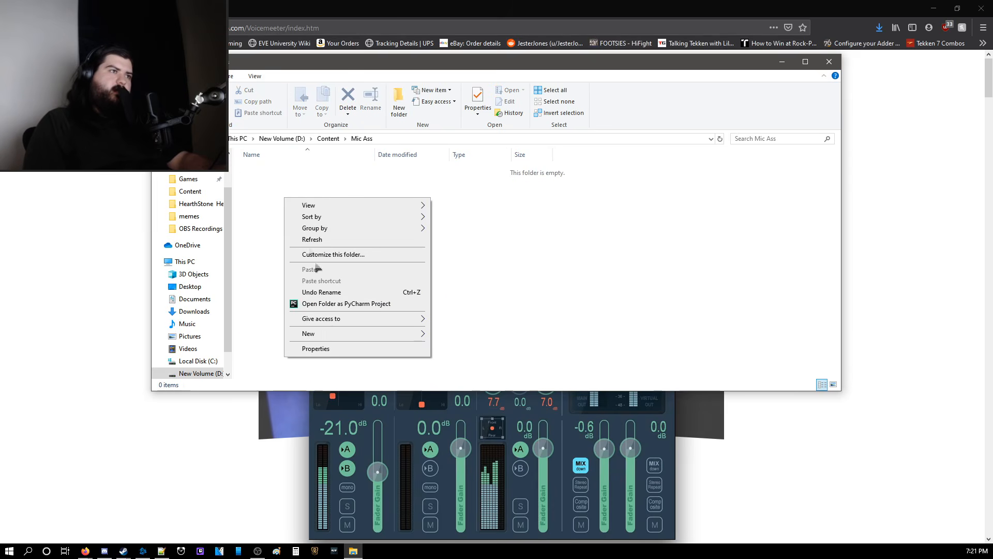
mouse_move(329, 335)
left_click(478, 336)
type("Cable")
key("Return")
Step: Create a second subfolder named Meter in the Mic Ass folder
right_click(314, 227)
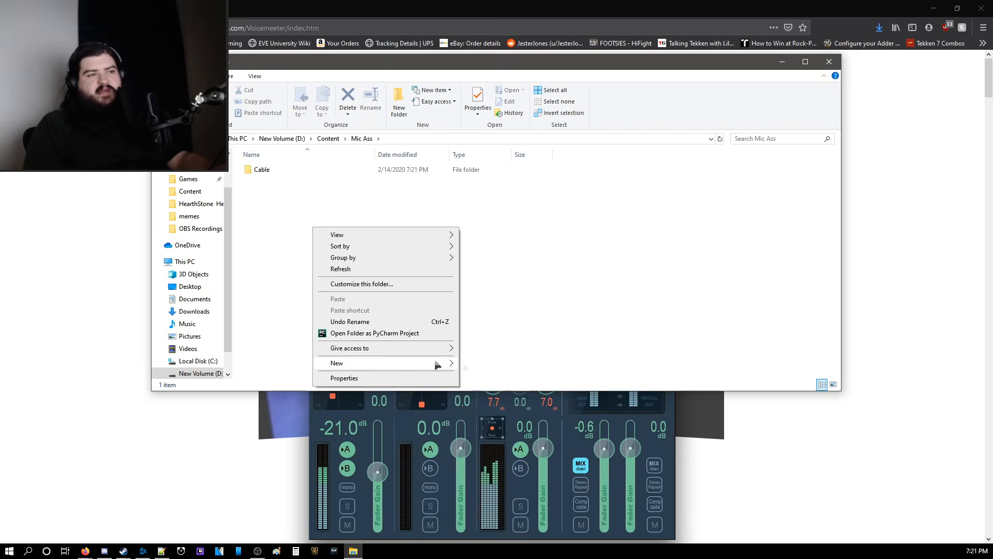
mouse_move(437, 365)
left_click(505, 368)
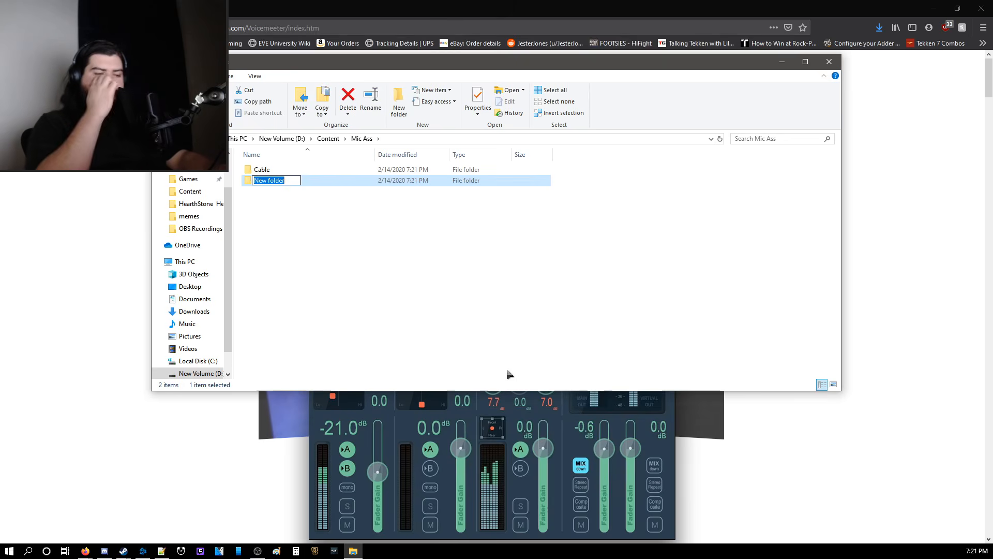
type("Mete")
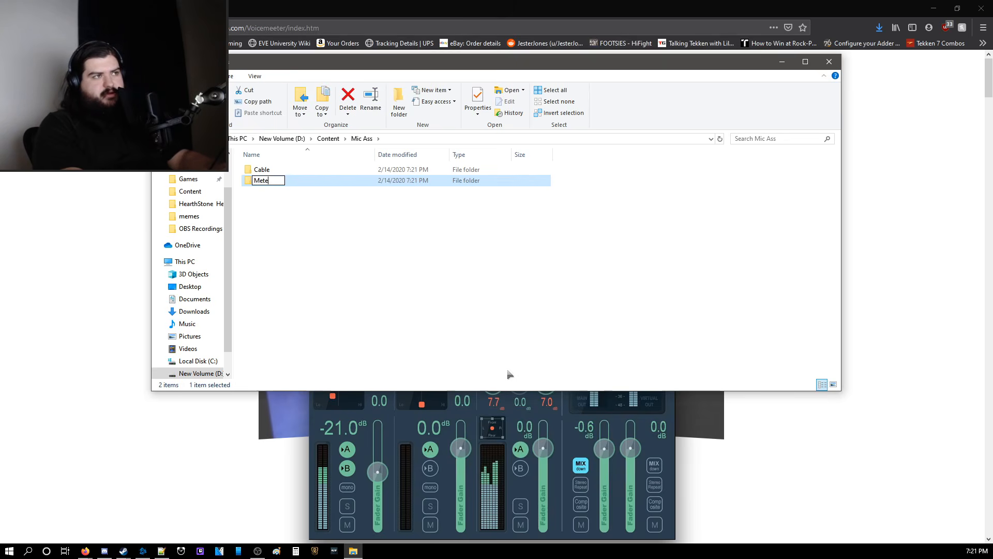
type("r")
key("Return")
Step: Extract VBCABLE_Driver_Pack43(1).zip into D:\Content\Mic Ass\Cable and close the window showing the extracted files
double_click(282, 171)
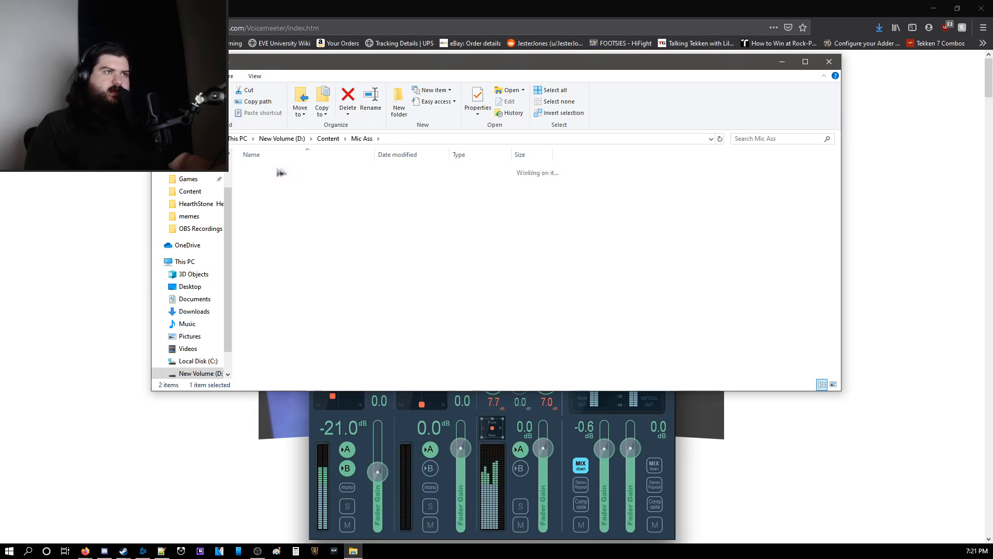
left_click(409, 139)
key("alt+Left")
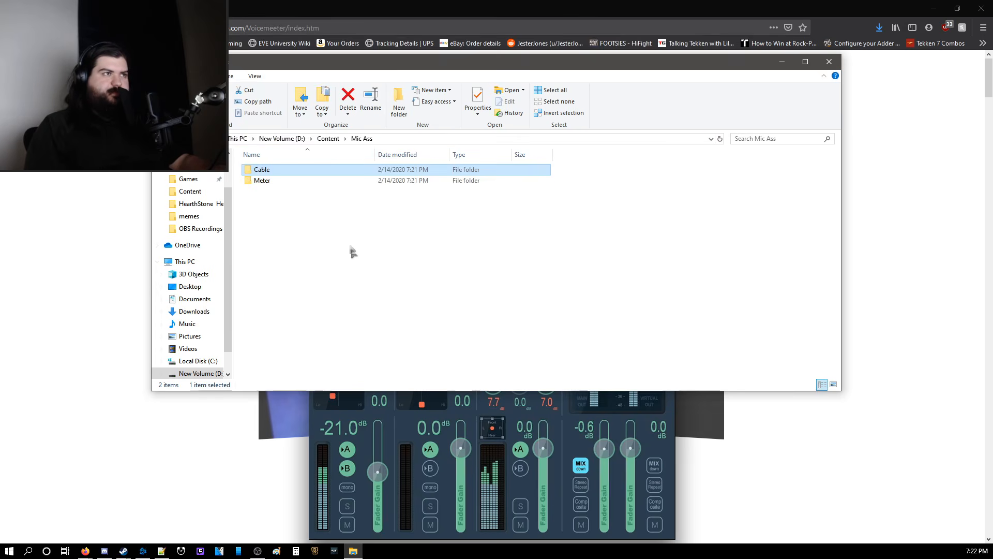
key("alt+Left")
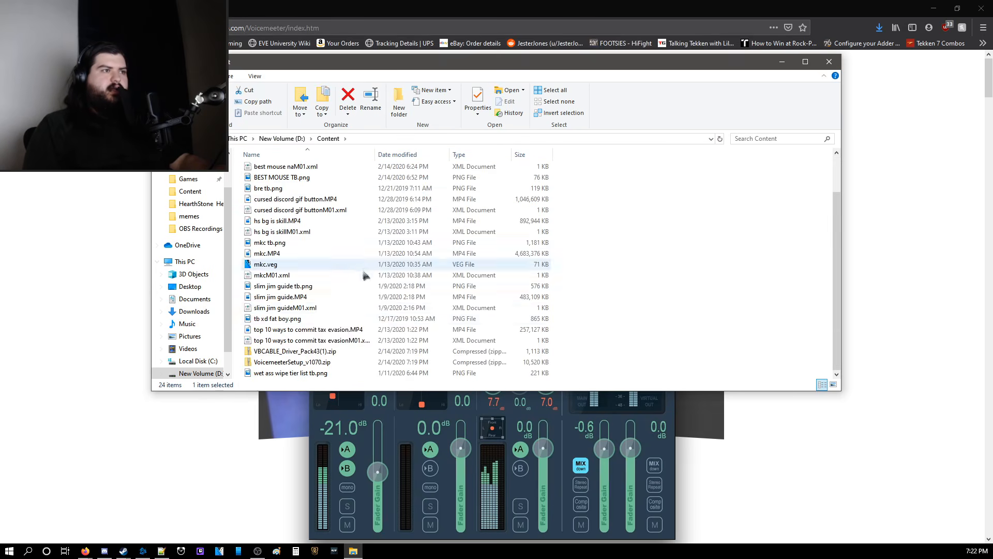
right_click(300, 351)
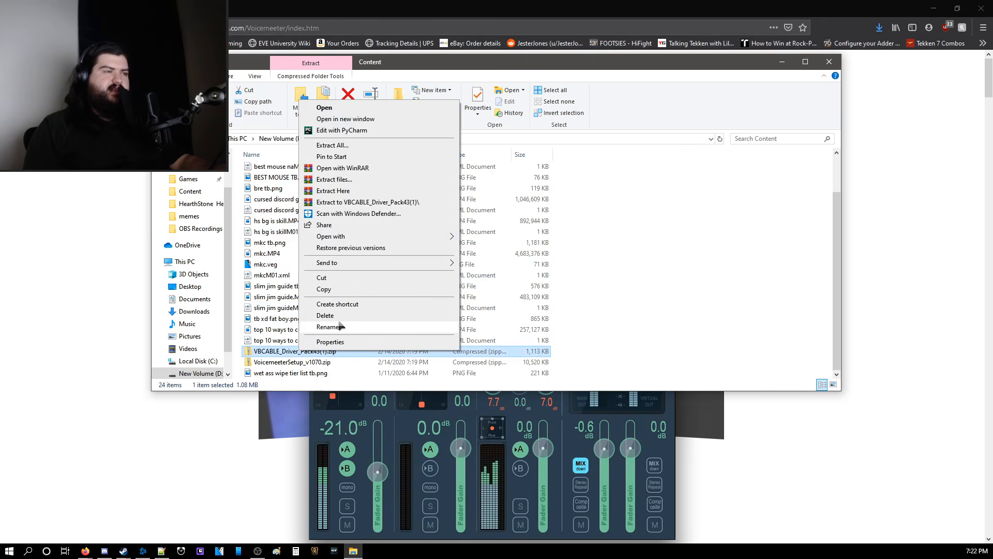
left_click(350, 147)
left_click(586, 373)
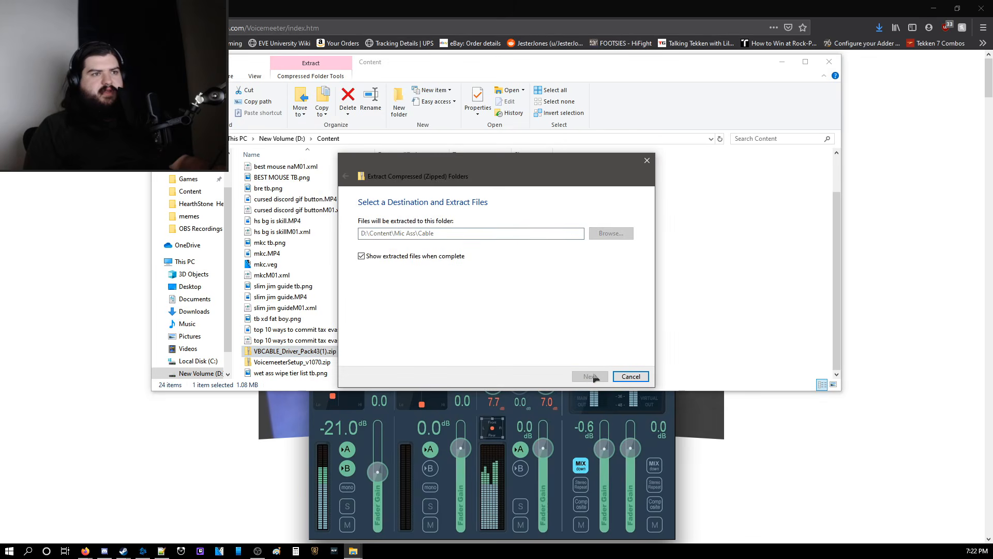
left_click(859, 87)
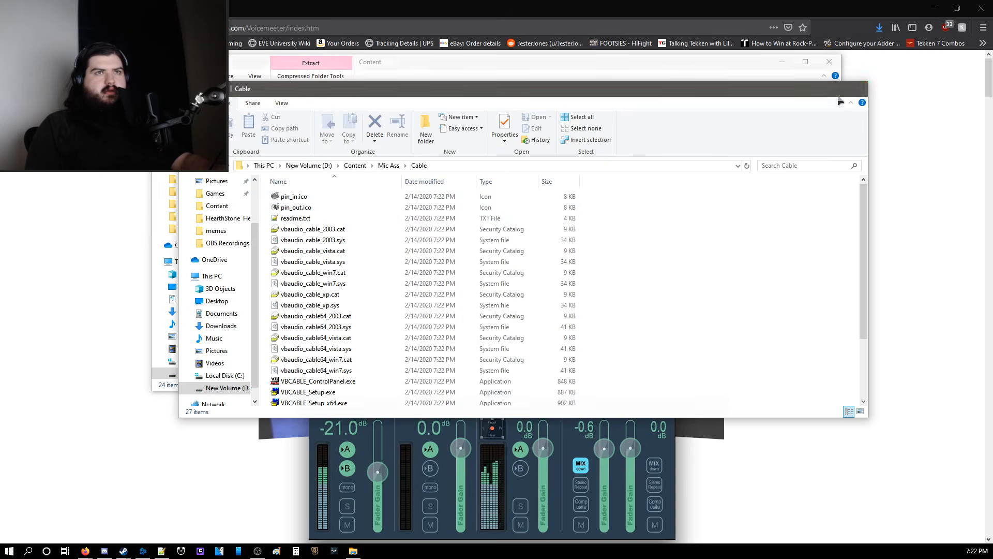
Step: Extract VoicemeeterSetup_v1070.zip from the Content folder into the Meter subfolder of Mic Ass
left_click(284, 184)
double_click(284, 181)
double_click(277, 181)
key("alt+Left")
key("alt+Left")
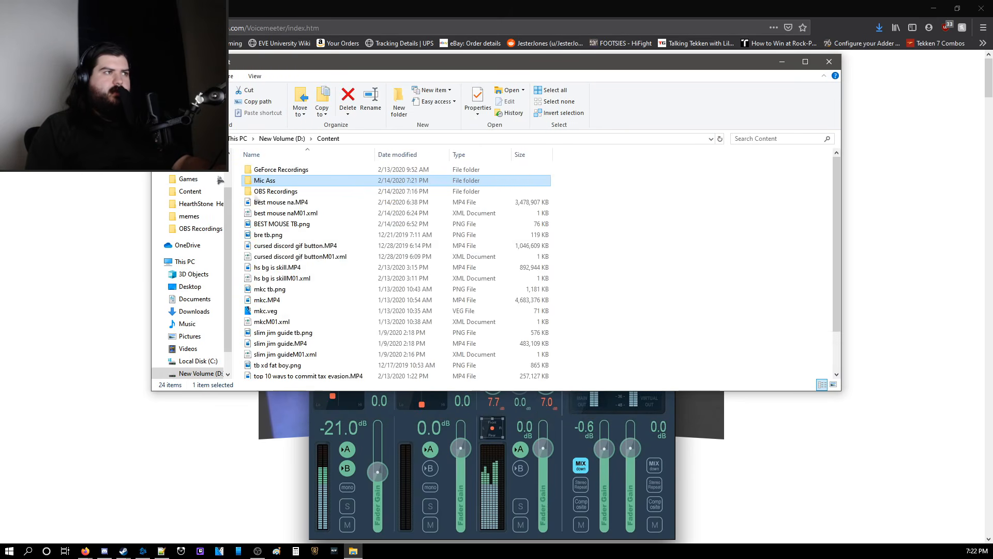
scroll(332, 290, "down", 2)
left_click(290, 362)
right_click(321, 362)
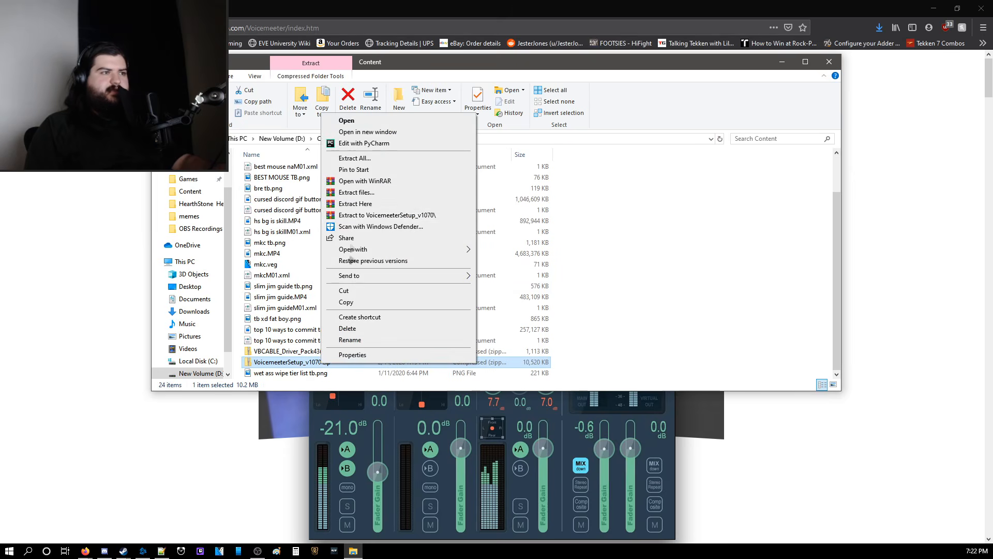
left_click(355, 158)
left_click(590, 376)
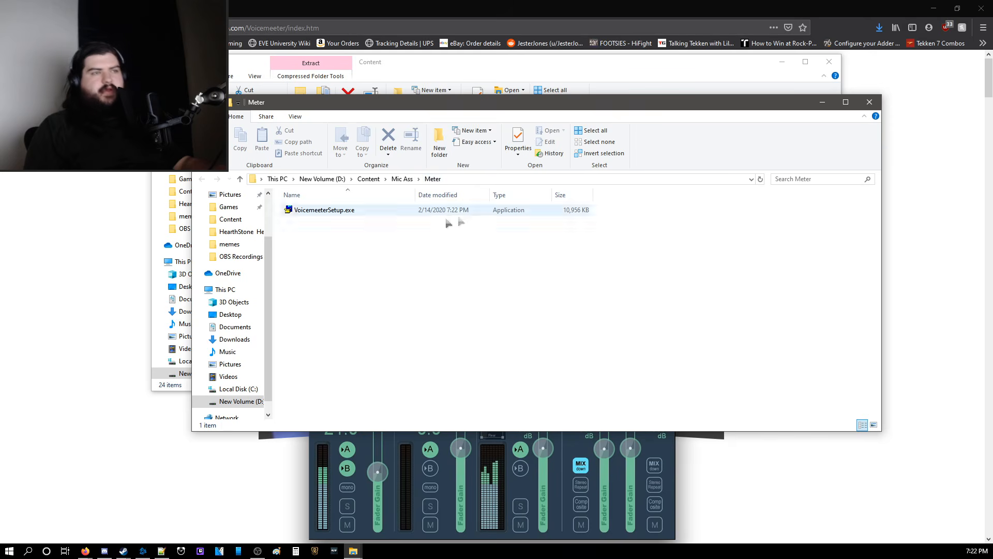
Step: Run VoicemeeterSetup.exe from the Meter folder and install Voicemeeter, dismissing the reboot notice
double_click(390, 213)
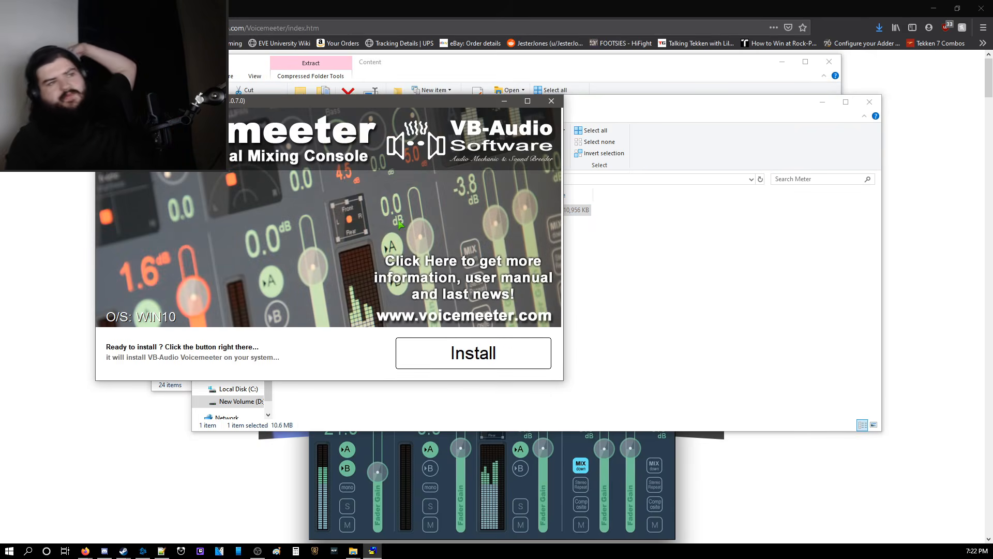
left_click(456, 350)
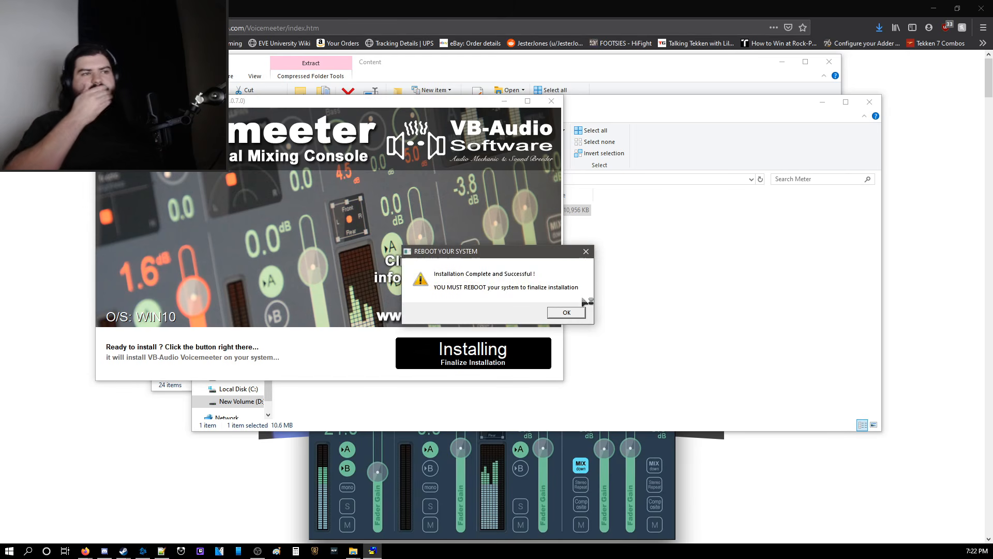
left_click(562, 312)
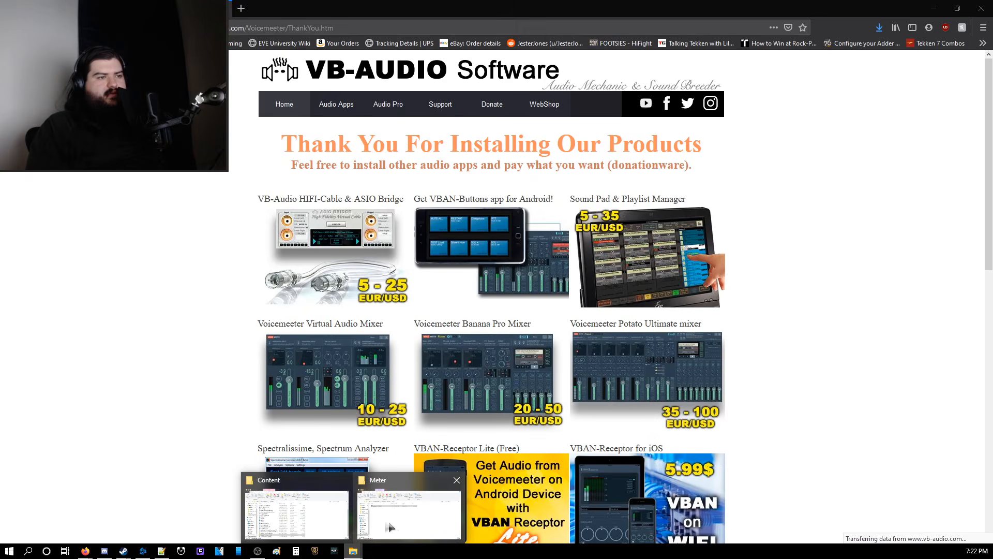
Step: Run VBCABLE_Setup_x64.exe from the Cable folder in Mic Ass and install the VB-CABLE driver, dismissing the completion notice
left_click(390, 527)
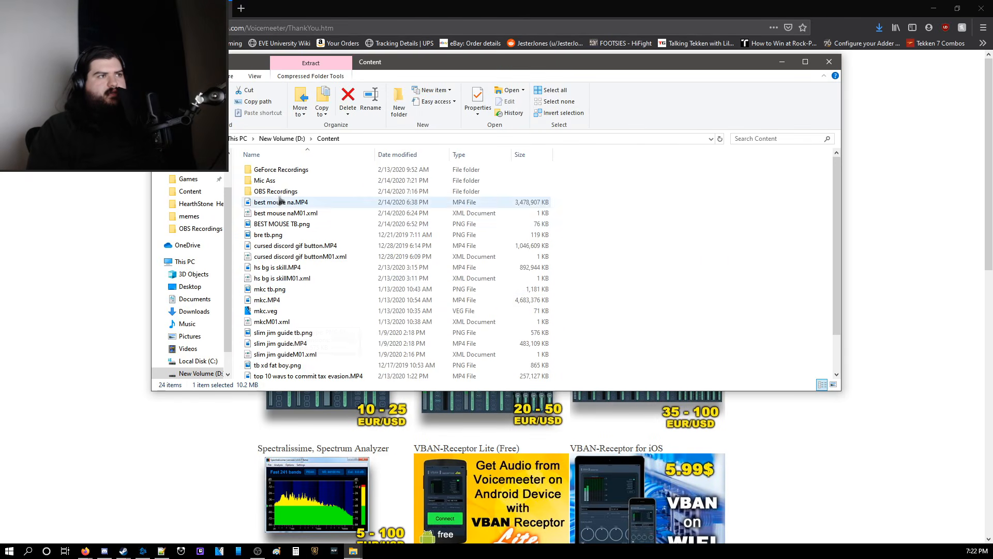
double_click(280, 180)
double_click(269, 170)
scroll(305, 331, "down", 3)
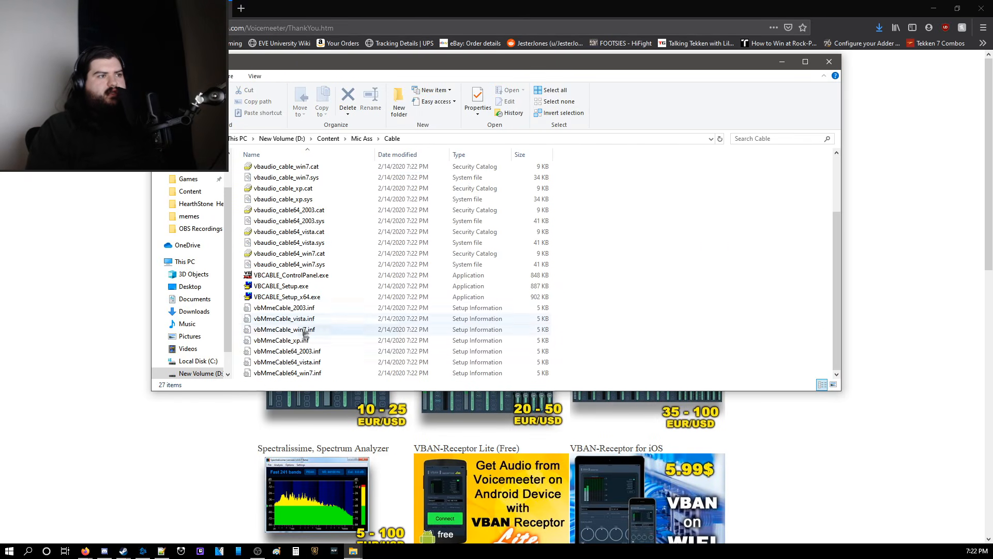
double_click(305, 285)
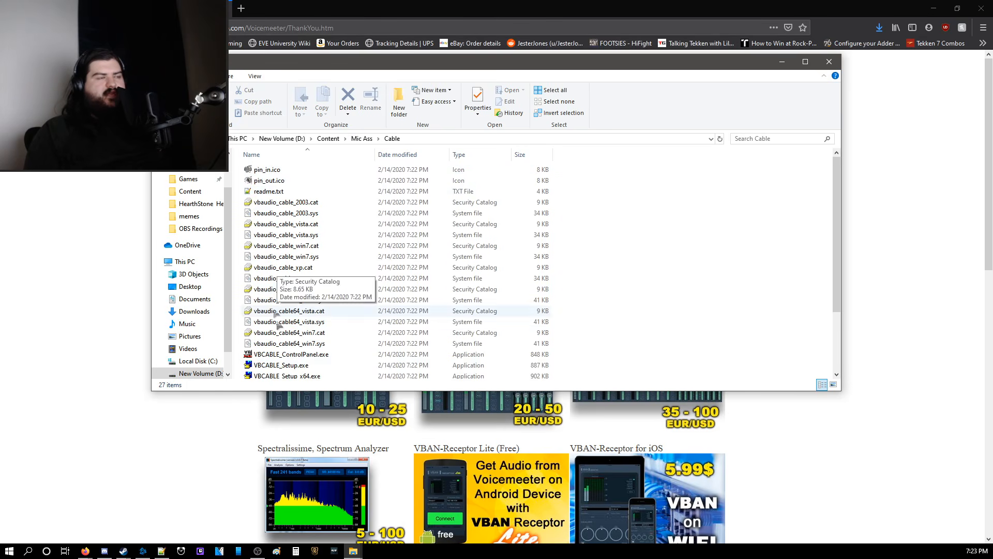
scroll(317, 357, "down", 3)
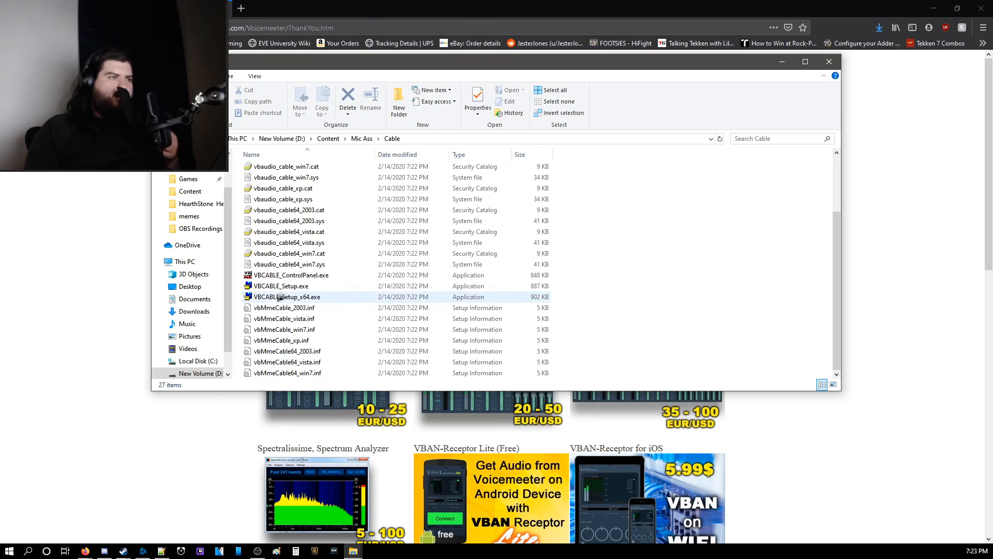
double_click(311, 298)
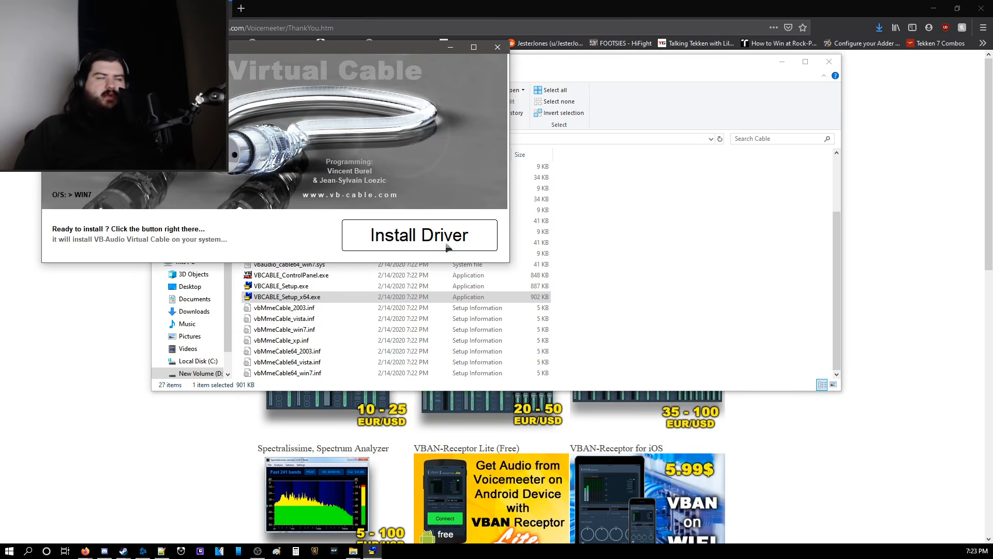
left_click(447, 247)
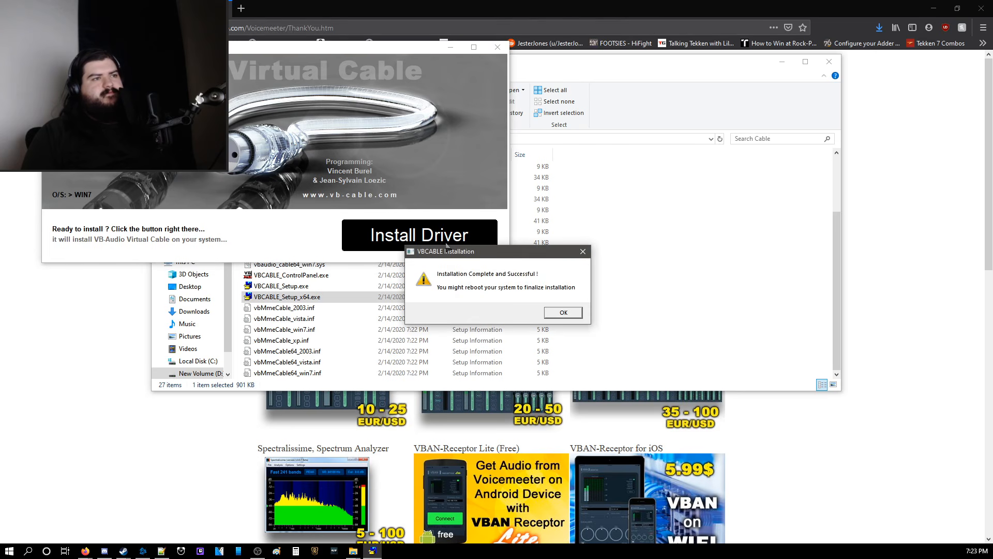
left_click(551, 316)
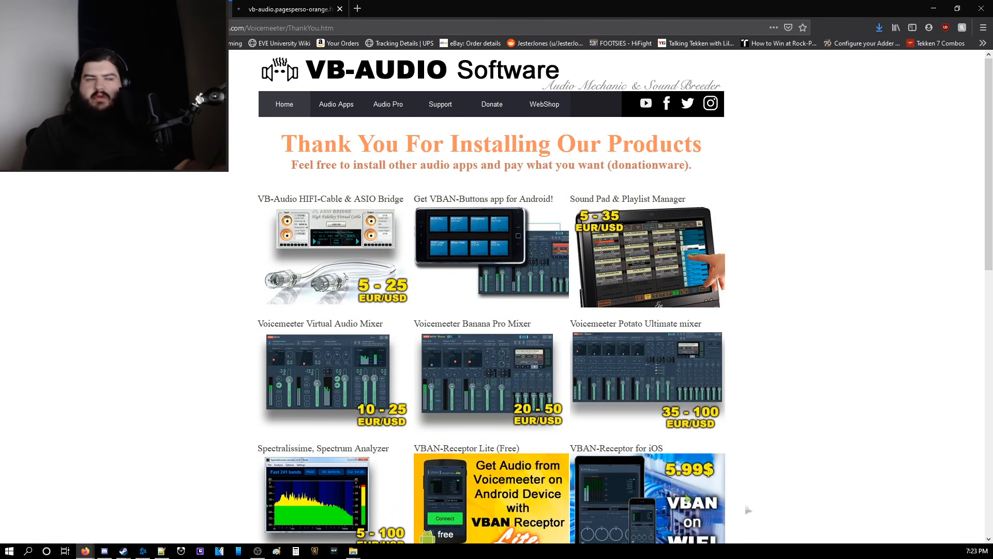
Step: Open the Sound Control Panel from the Windows sound settings
right_click(449, 550)
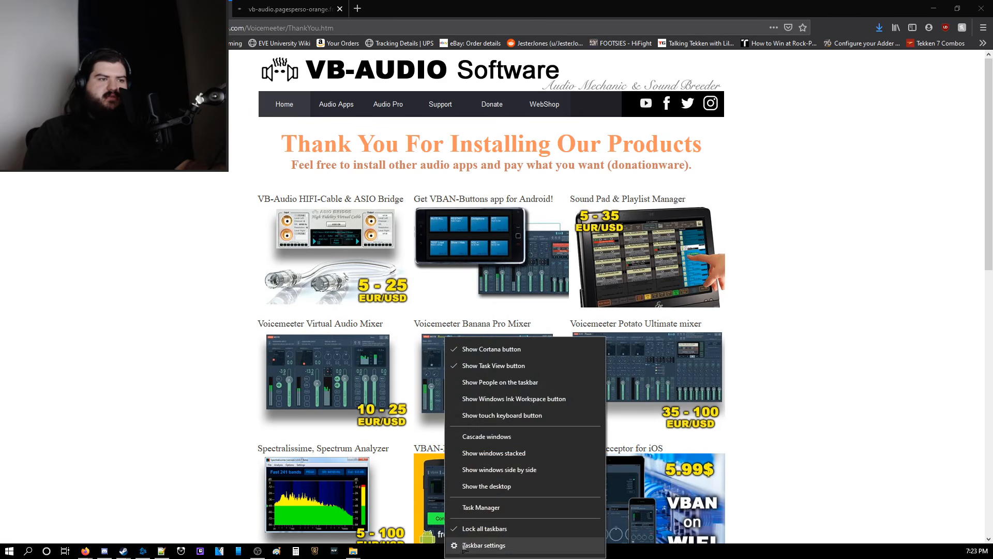
left_click(465, 548)
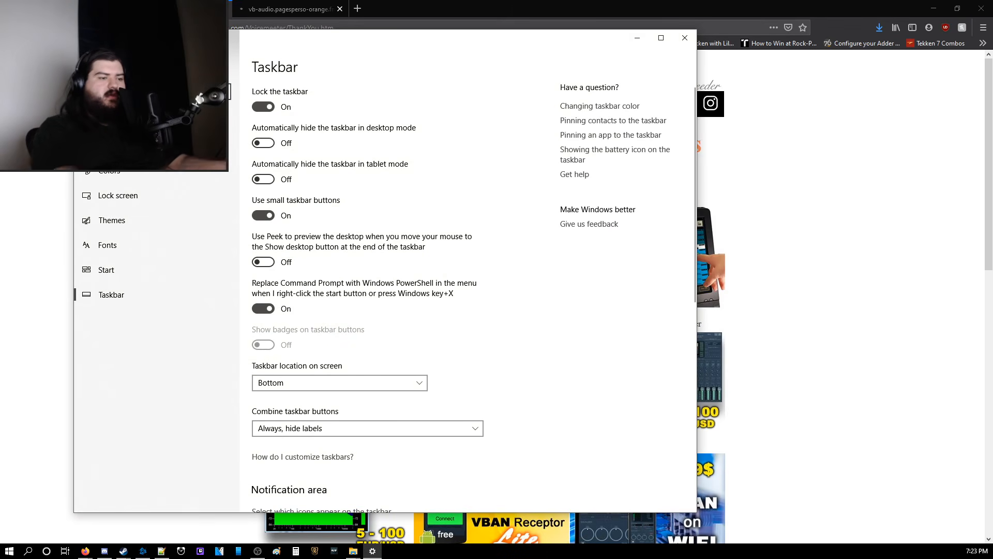
left_click(86, 37)
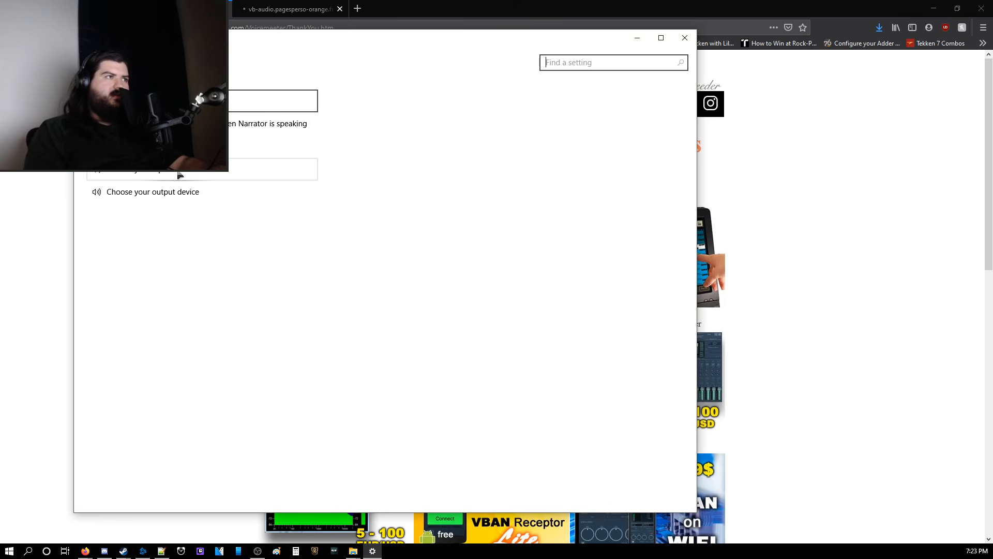
left_click(193, 173)
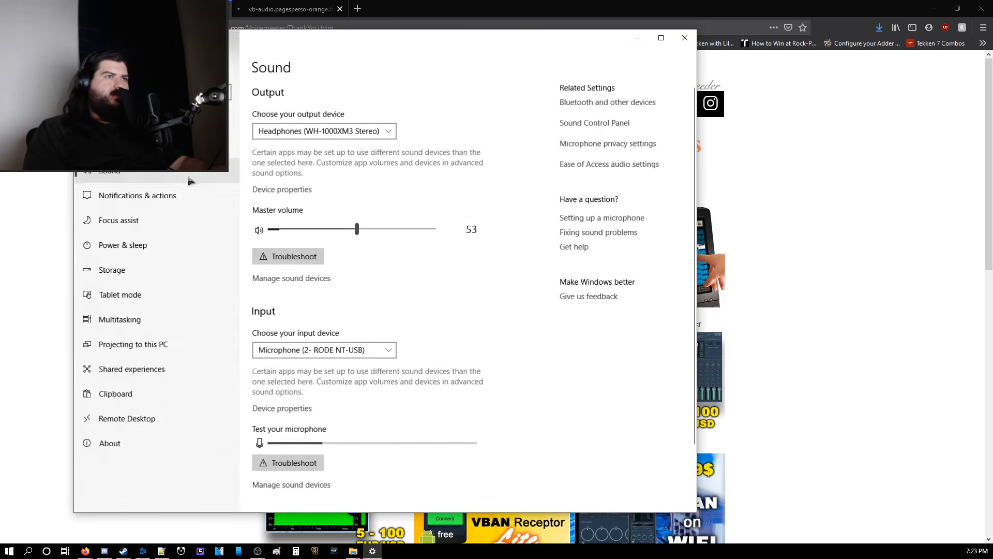
left_click(583, 123)
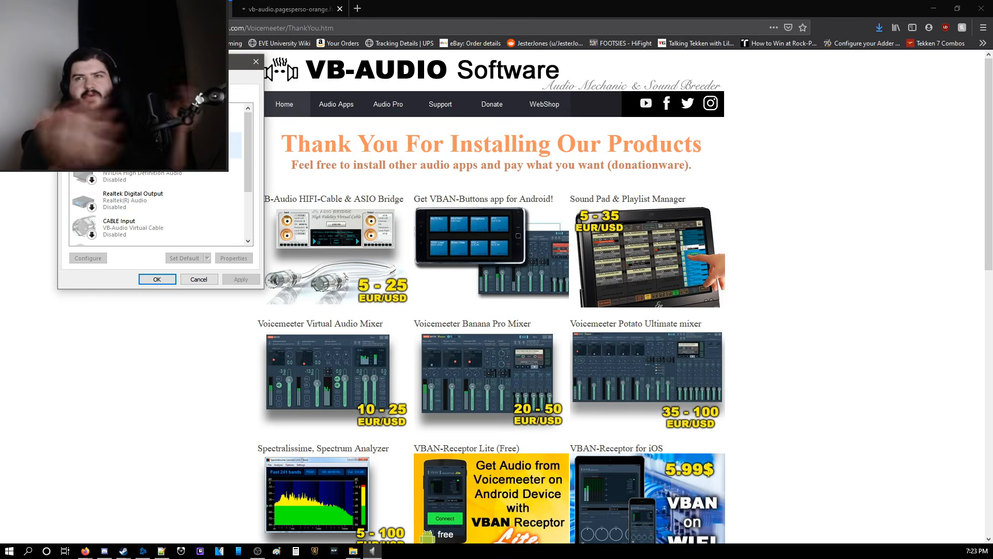
Step: Enable the CABLE Output (VB-Audio VoiceMeeter VAIO) recording device
left_click_drag(168, 62, 575, 162)
left_click_drag(509, 166, 444, 167)
left_click(446, 180)
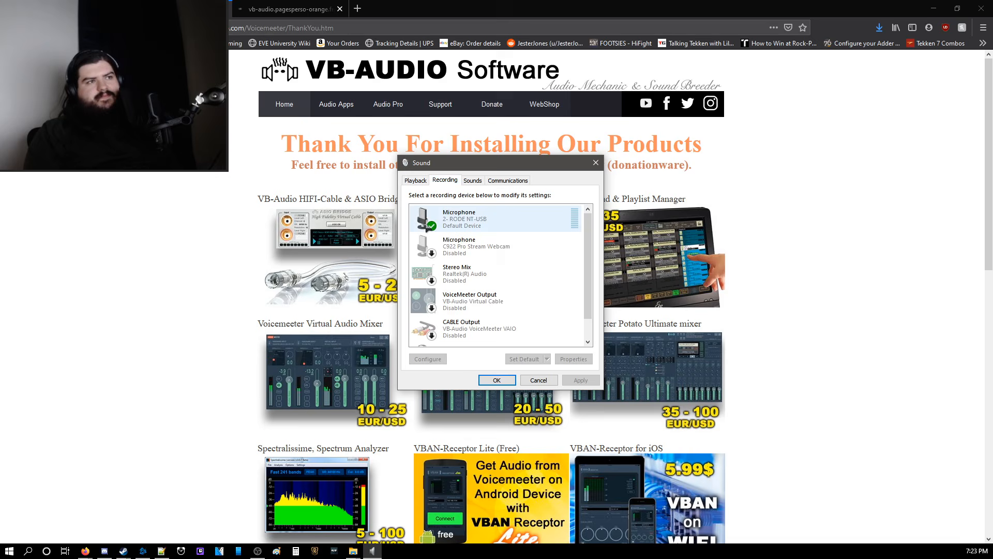
scroll(499, 258, "down", 1)
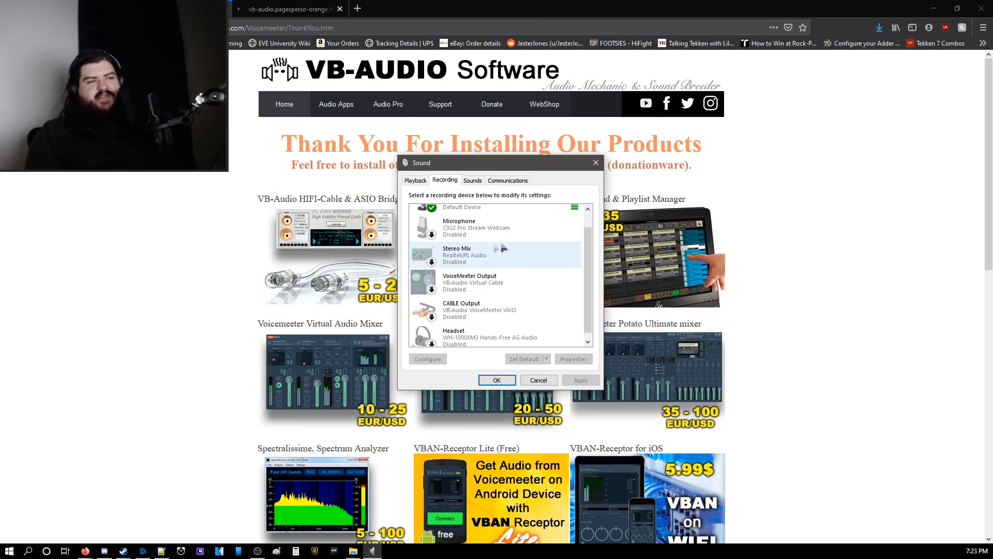
right_click(521, 242)
left_click(508, 171)
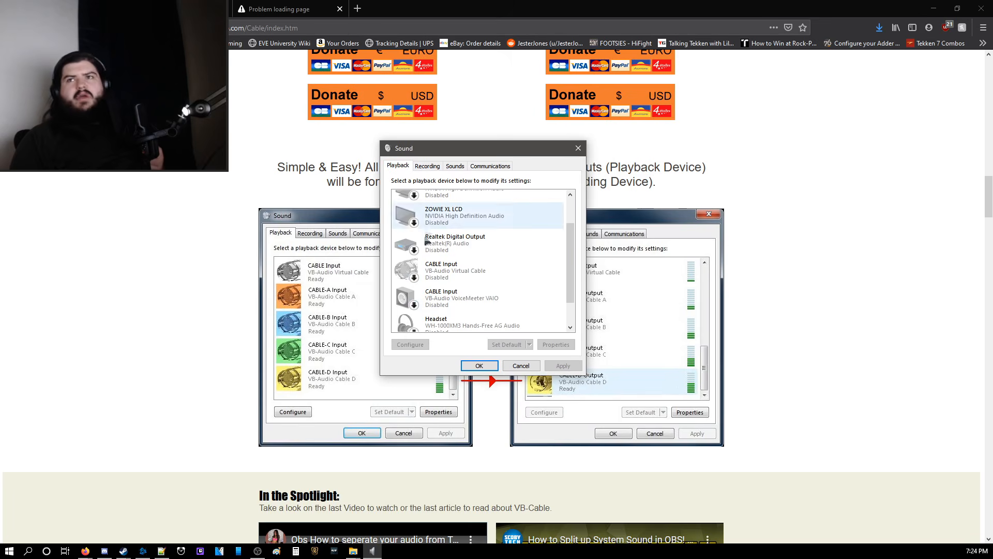
left_click(427, 165)
scroll(461, 279, "down", 2)
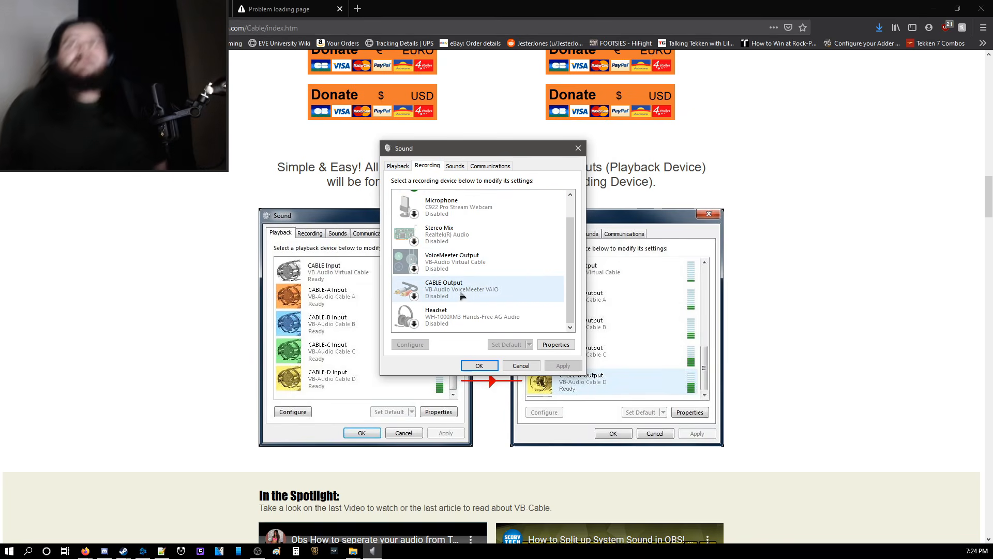
right_click(468, 292)
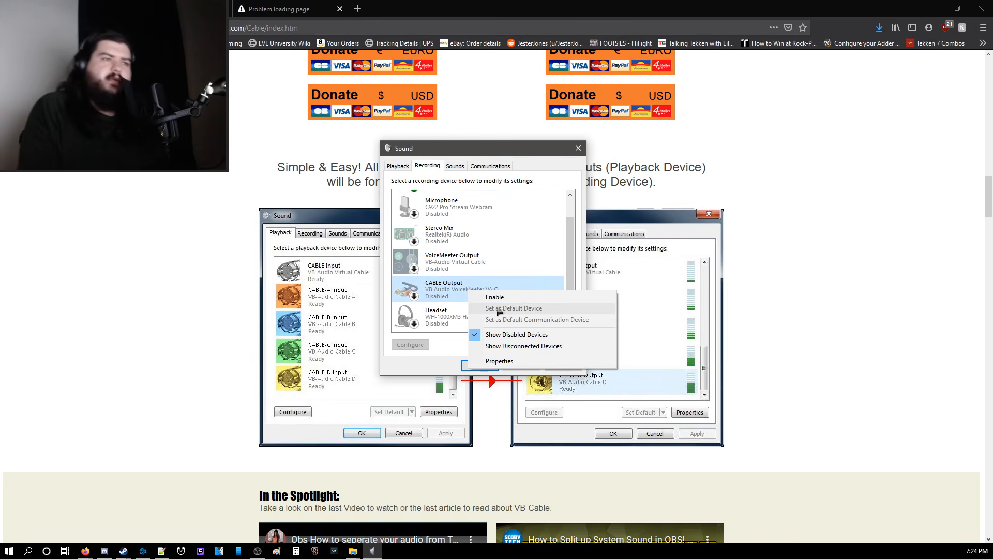
left_click(495, 298)
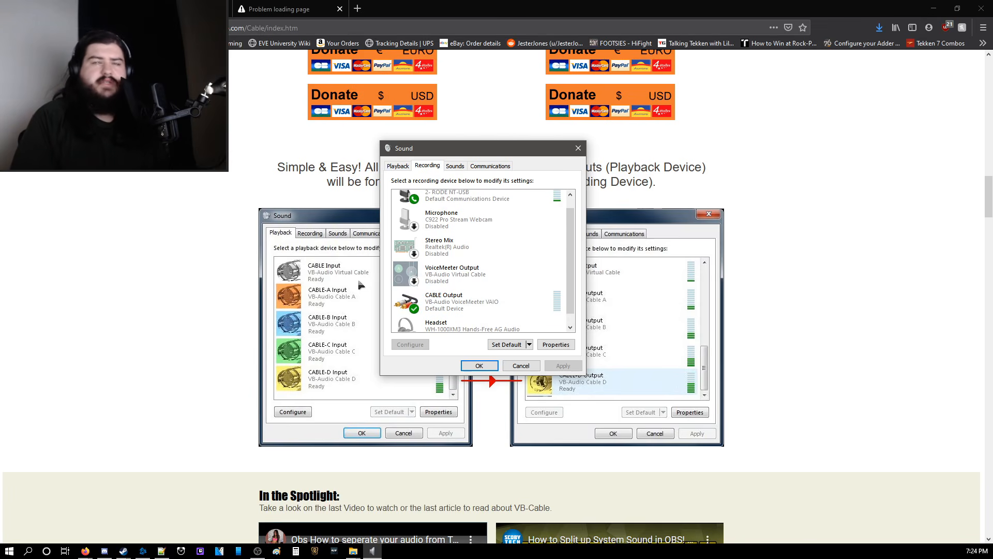
Step: Make the RODE NT-USB microphone the default recording device, and close the Cable folder window
right_click(453, 199)
left_click(476, 227)
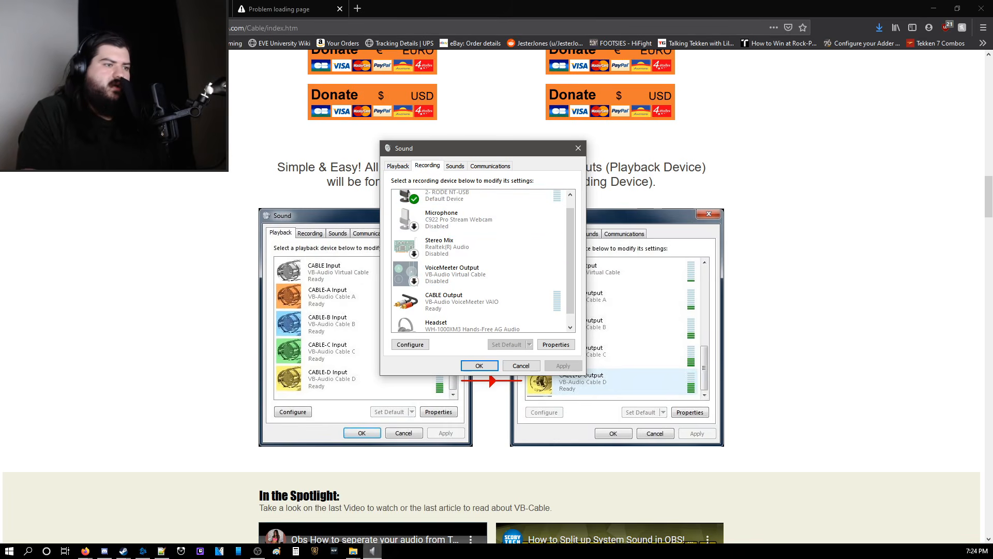
left_click(353, 550)
left_click(457, 484)
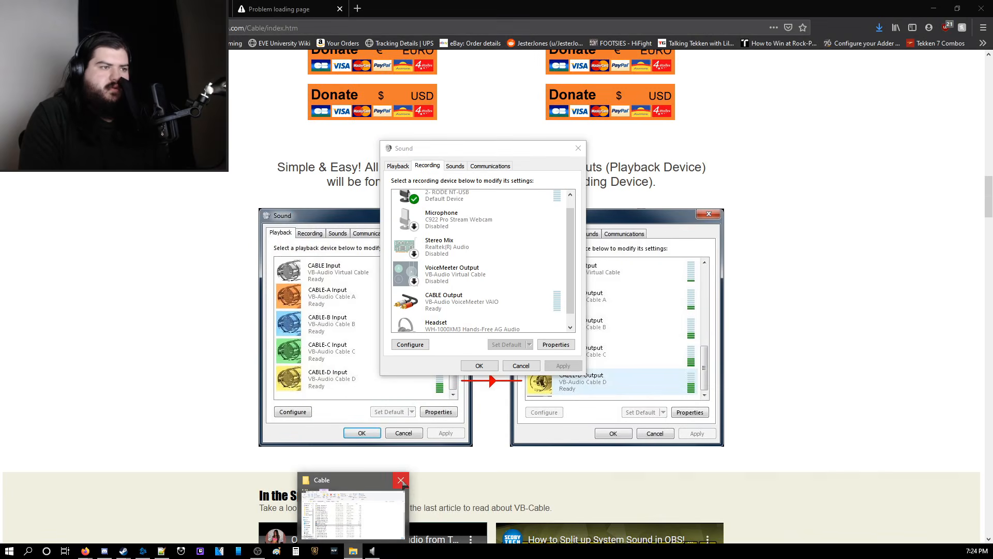
left_click(401, 479)
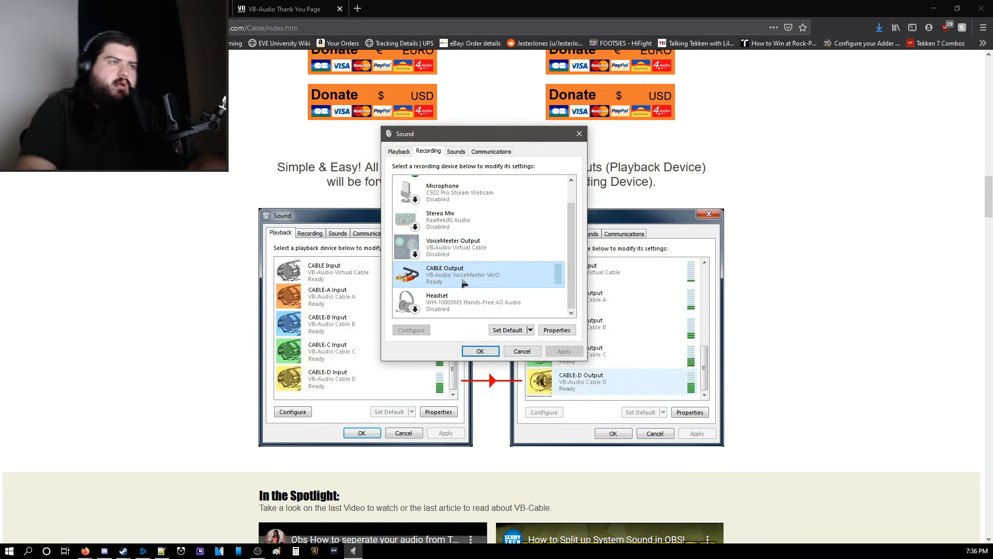
Step: Compare the CABLE Output recording device with the CABLE Input playback devices, and close the Sound dialog
right_click(455, 264)
right_click(448, 269)
left_click(441, 275)
left_click(398, 152)
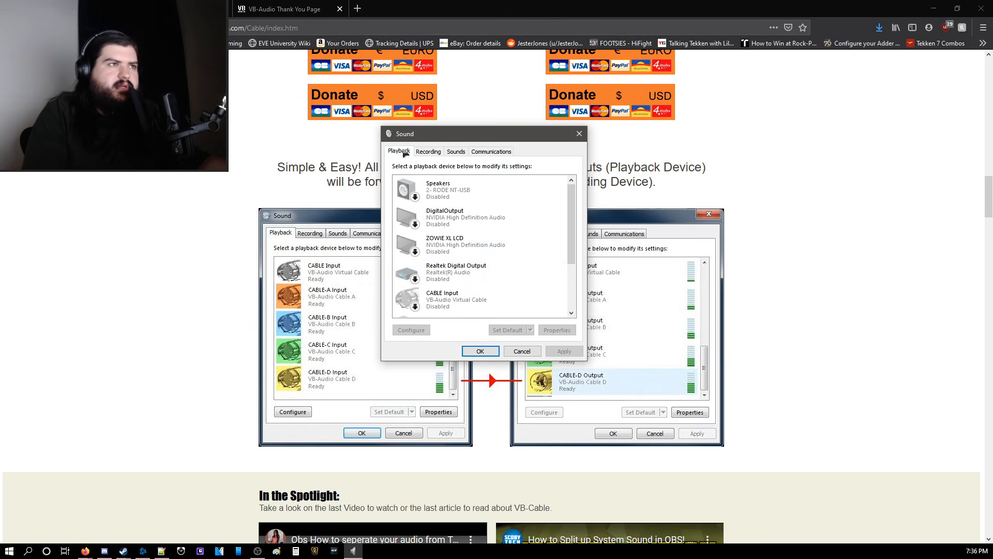
scroll(481, 258, "down", 3)
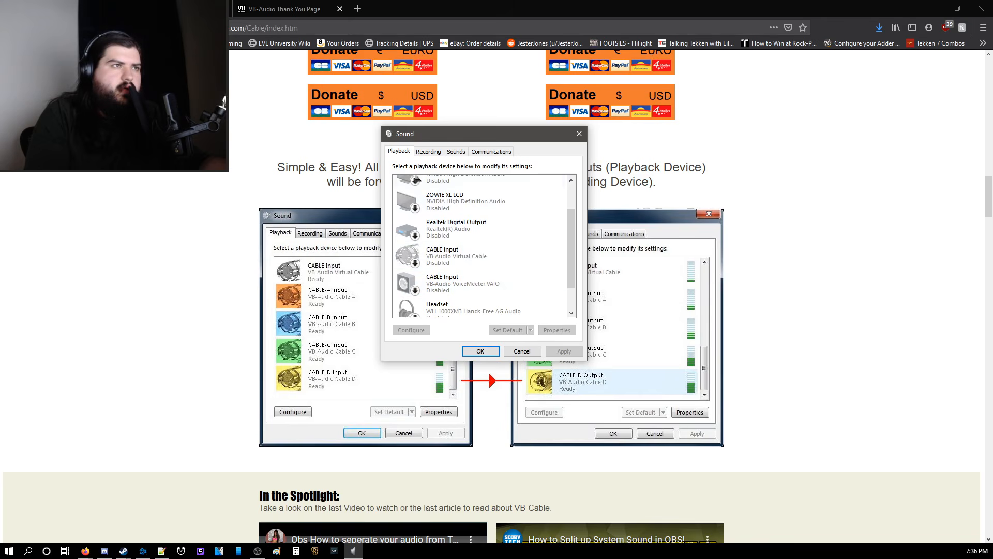
left_click(428, 151)
left_click(438, 277)
left_click(397, 152)
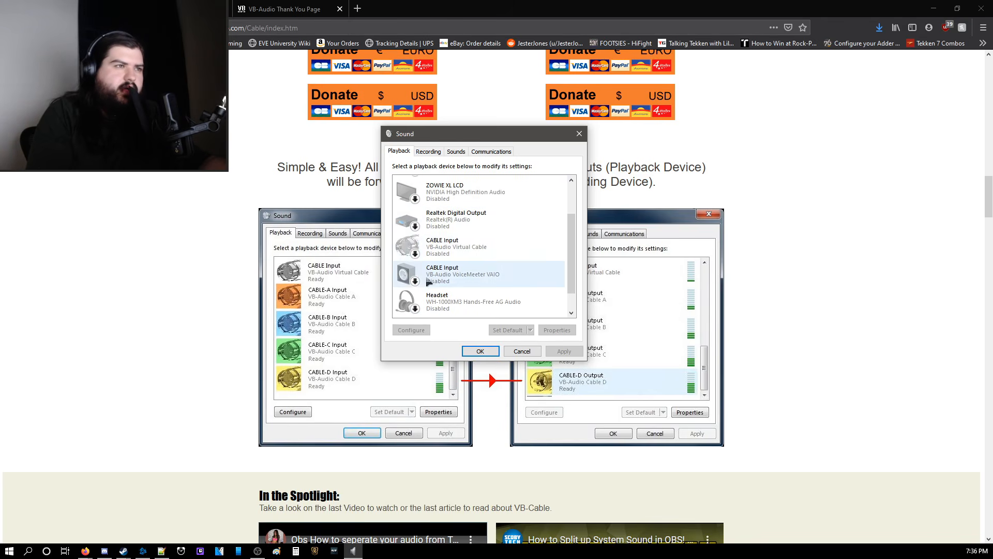
left_click(428, 151)
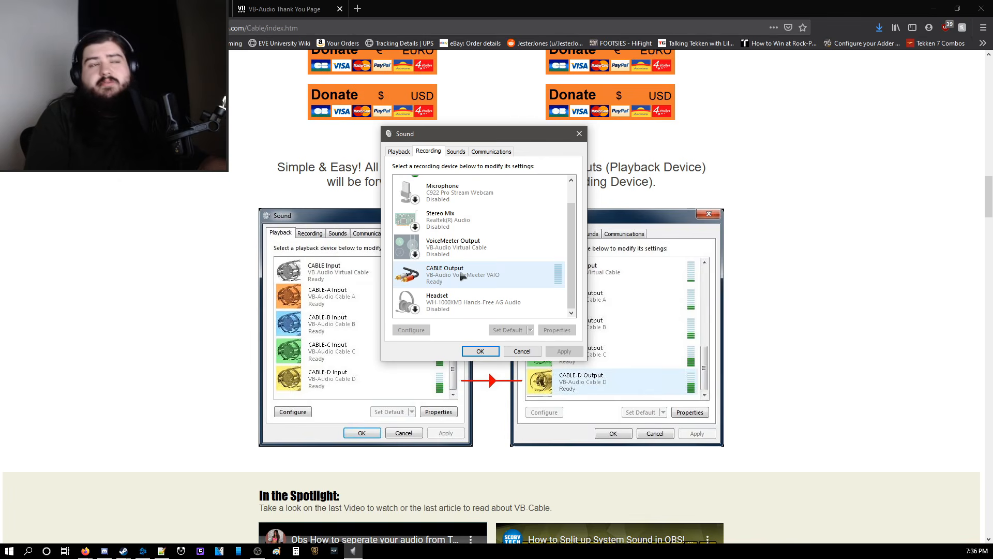
scroll(485, 313, "up", 1)
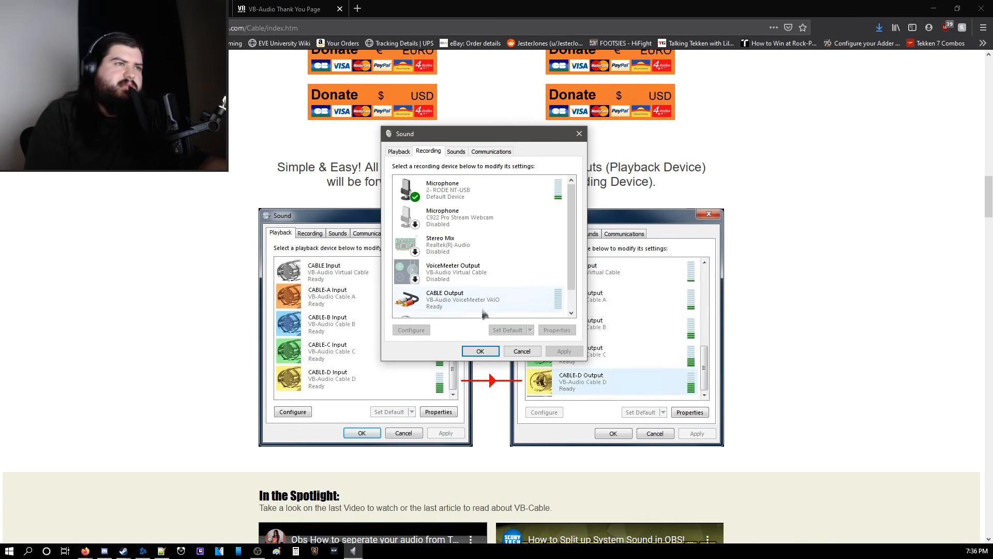
left_click(480, 350)
Step: Launch Voicemeeter and set hardware input 1 to WDM: Microphone (2- RODE NT-USB) and the hardware output to KS: VB-Audio Point
left_click(25, 552)
type("voicem")
key("Return")
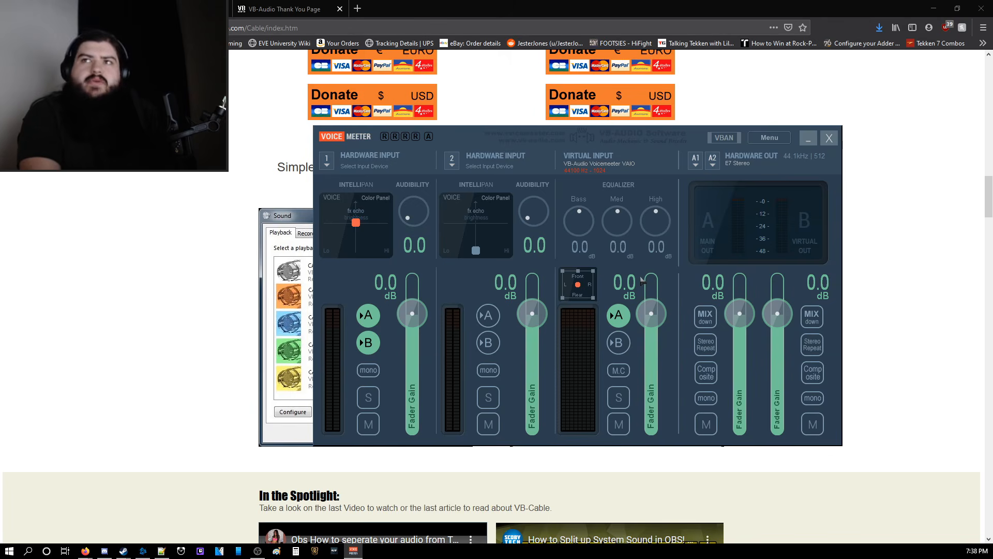
left_click(378, 155)
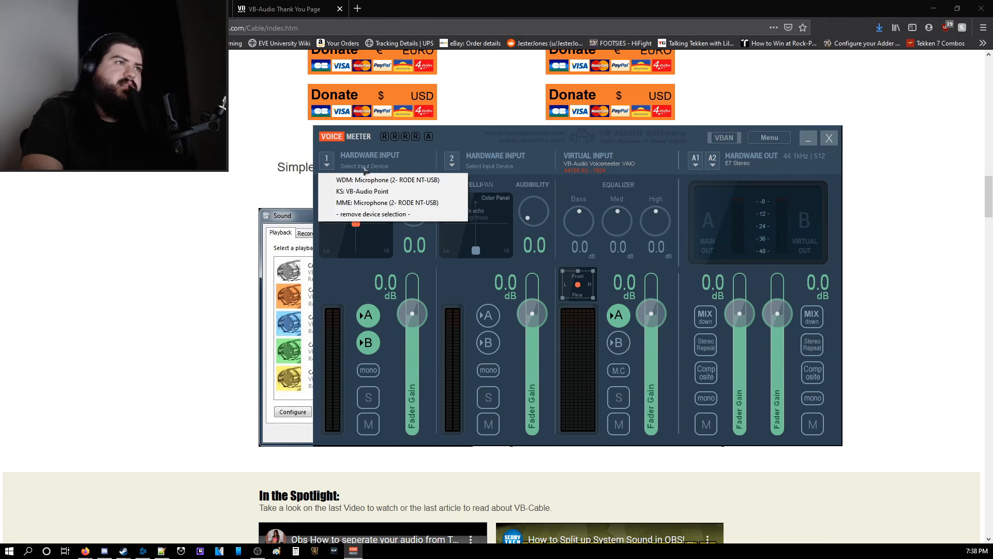
left_click(362, 178)
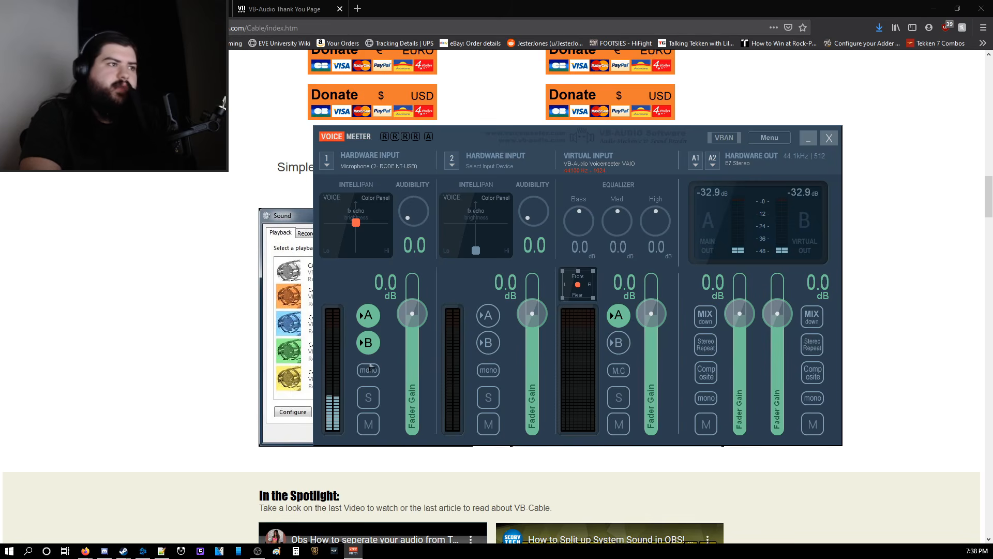
left_click(750, 158)
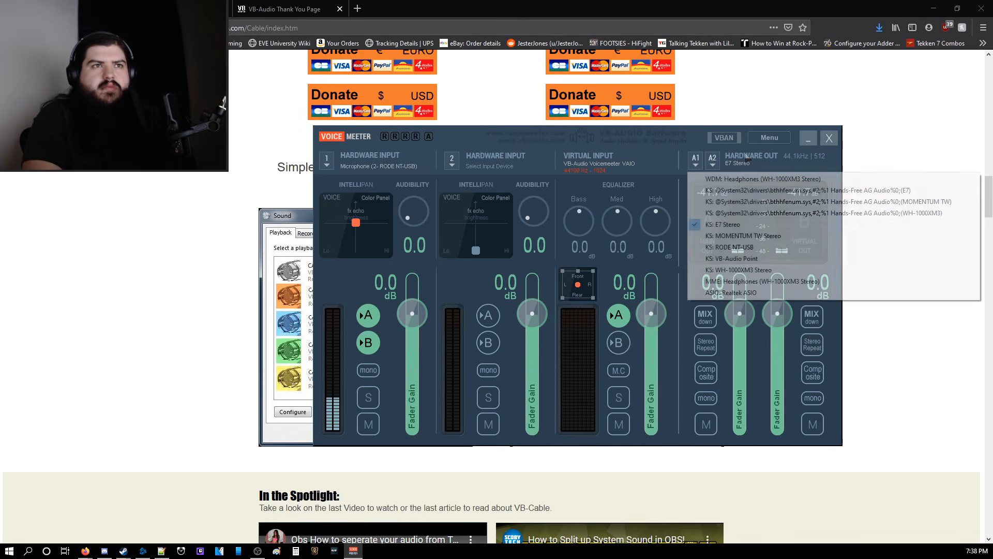
left_click(754, 258)
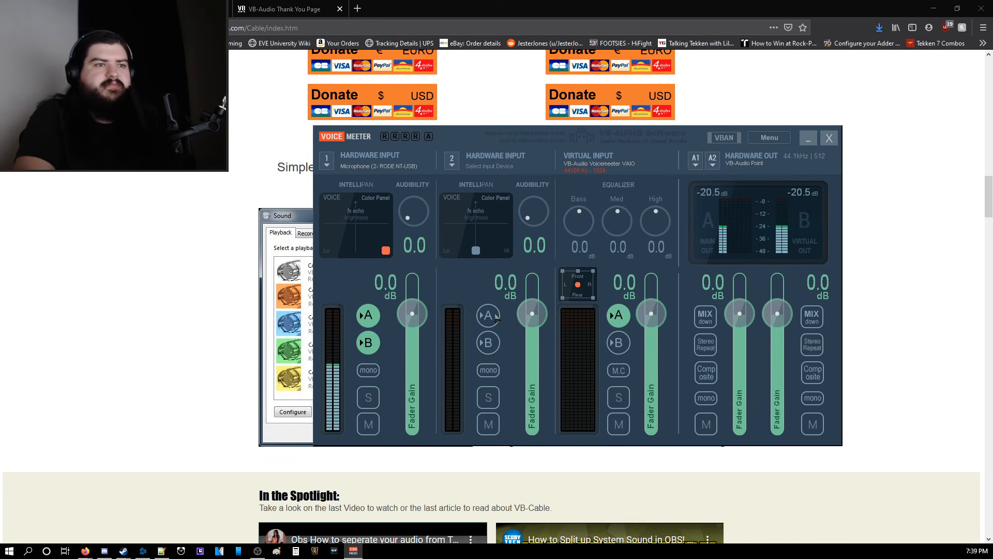
Step: Raise the fader gain of hardware input 1 to 12.0 dB and lower both output faders to about -10 dB
left_click_drag(412, 316, 601, 310)
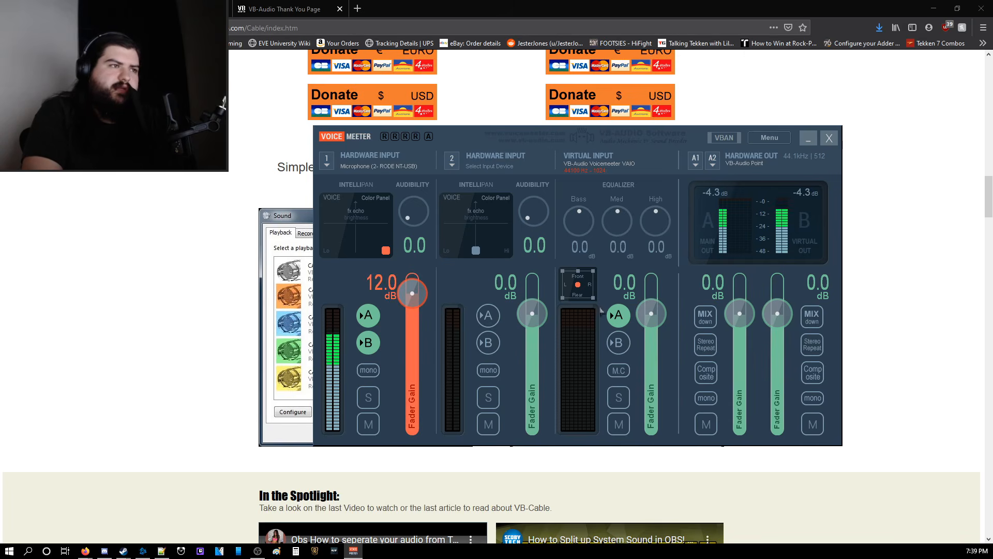
left_click_drag(735, 318, 779, 332)
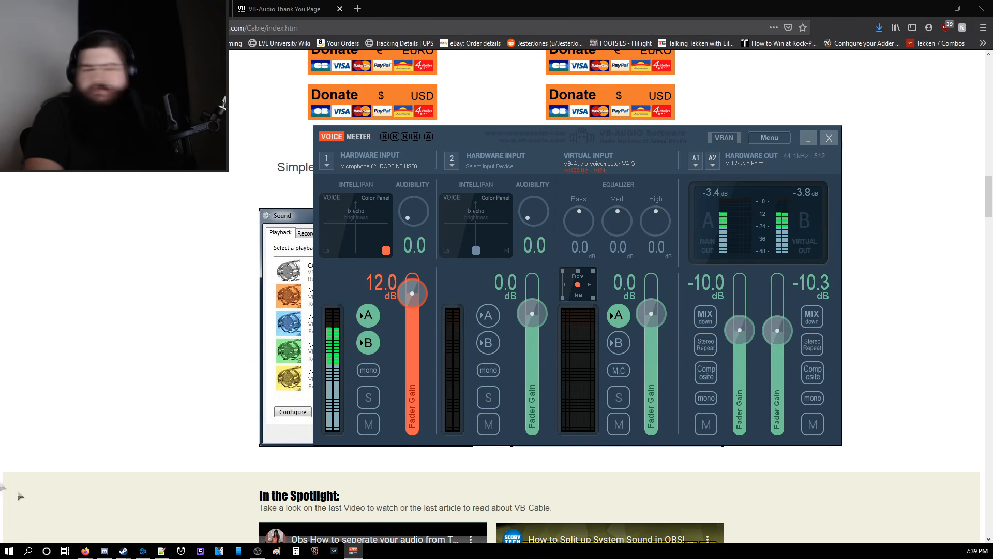
Step: Open the properties of the CABLE Output recording device from the Windows Sound Control Panel
left_click(9, 550)
type("sound settings")
key("Return")
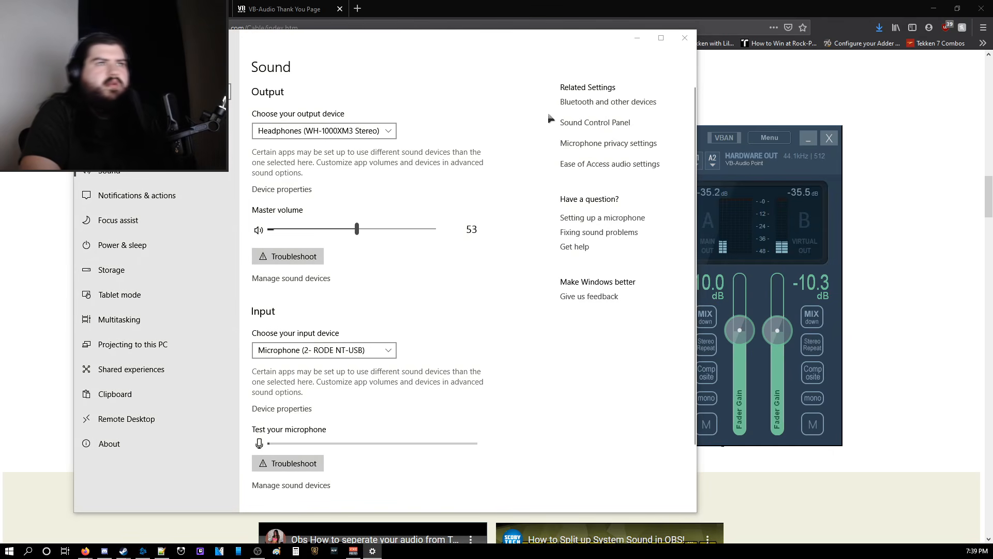
left_click(551, 121)
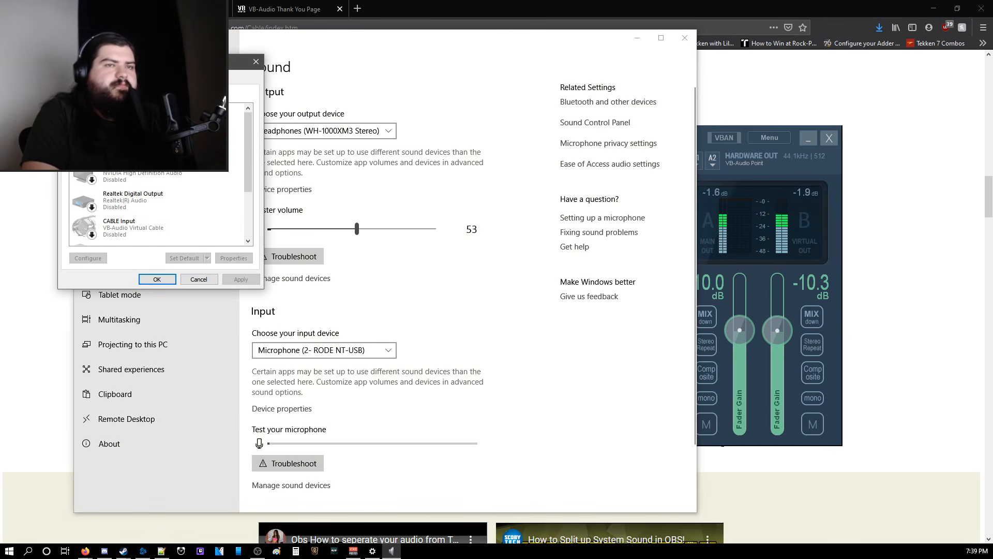
left_click(98, 79)
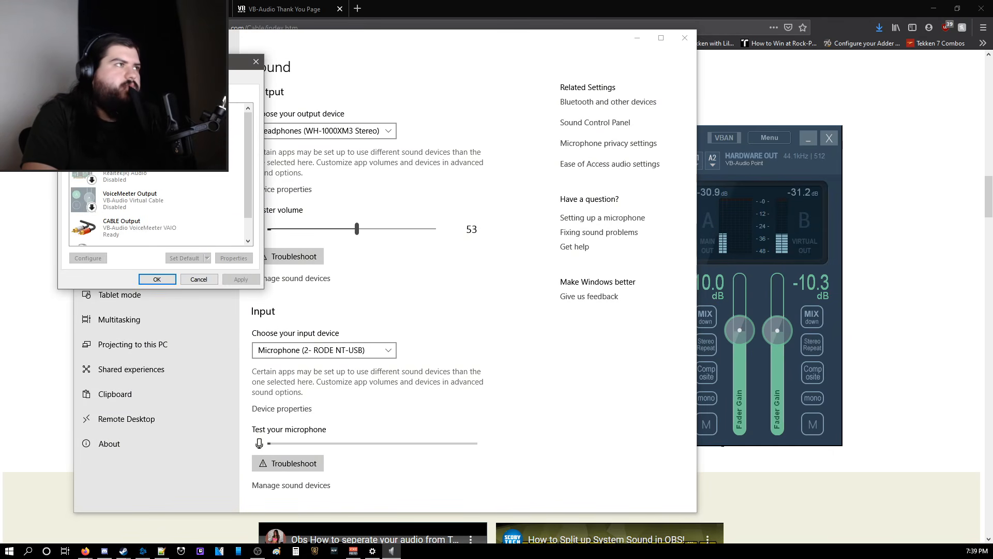
right_click(150, 224)
left_click(161, 286)
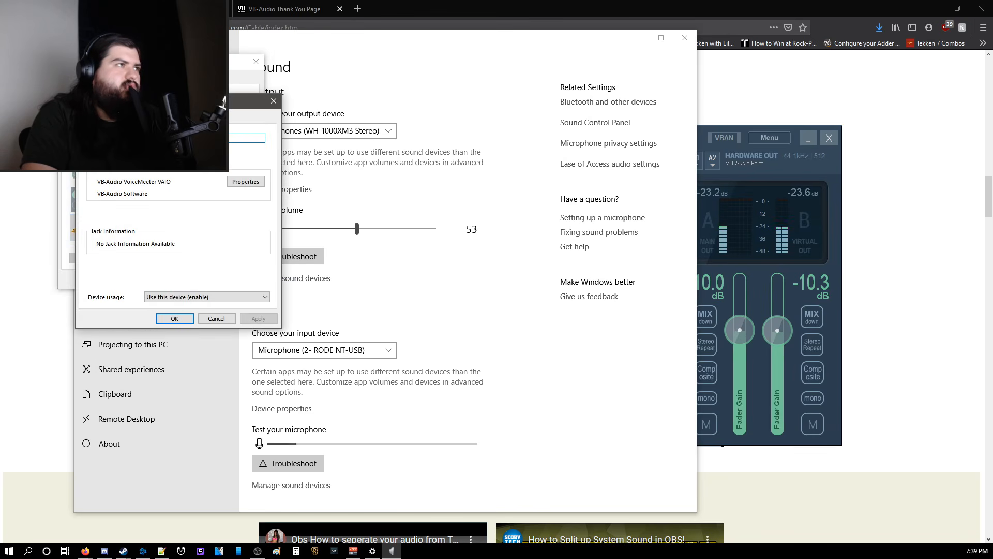
Step: Review the CABLE Output device's Wave In Volume, listening and power management settings, and close its properties
left_click(168, 114)
left_click(133, 116)
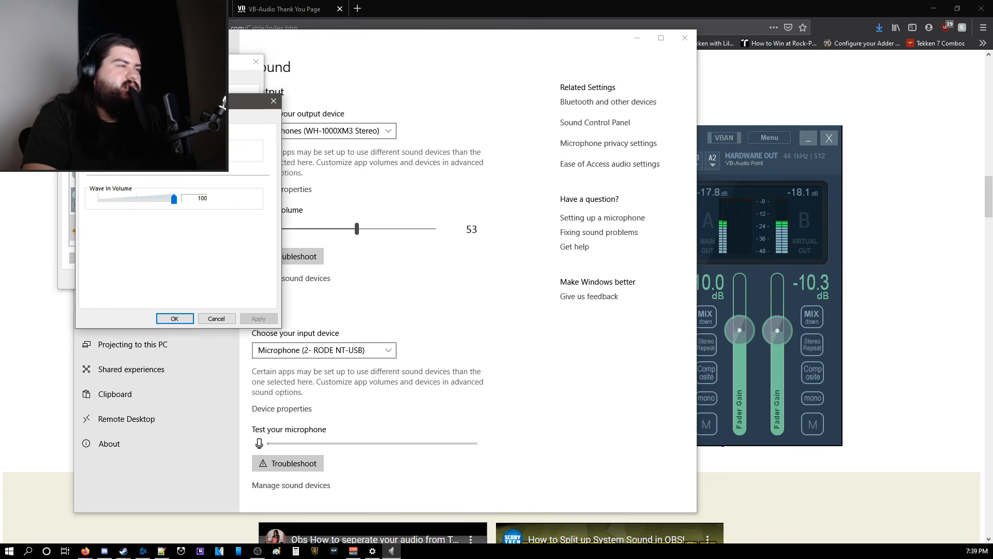
left_click(113, 116)
left_click(159, 117)
left_click(160, 167)
left_click(160, 175)
left_click(115, 118)
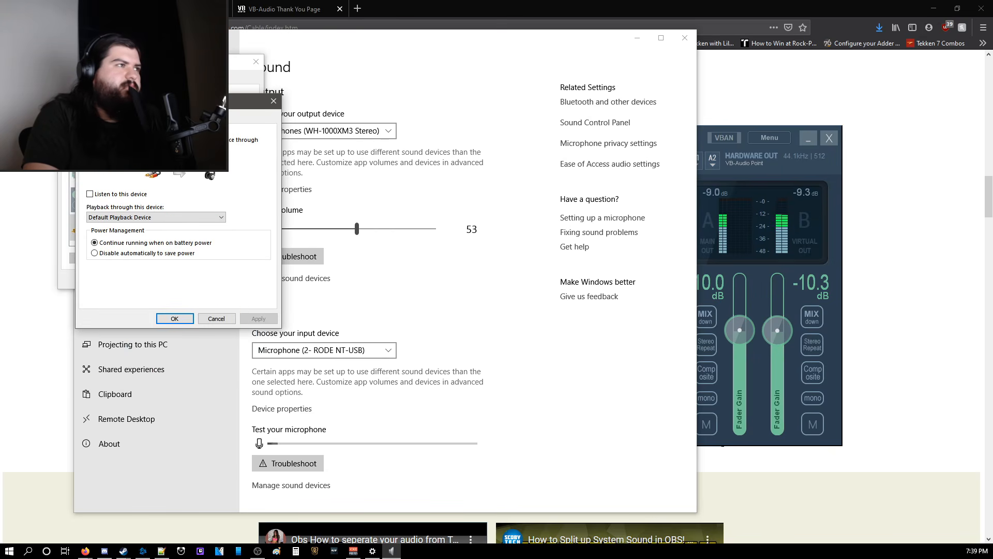
left_click(174, 318)
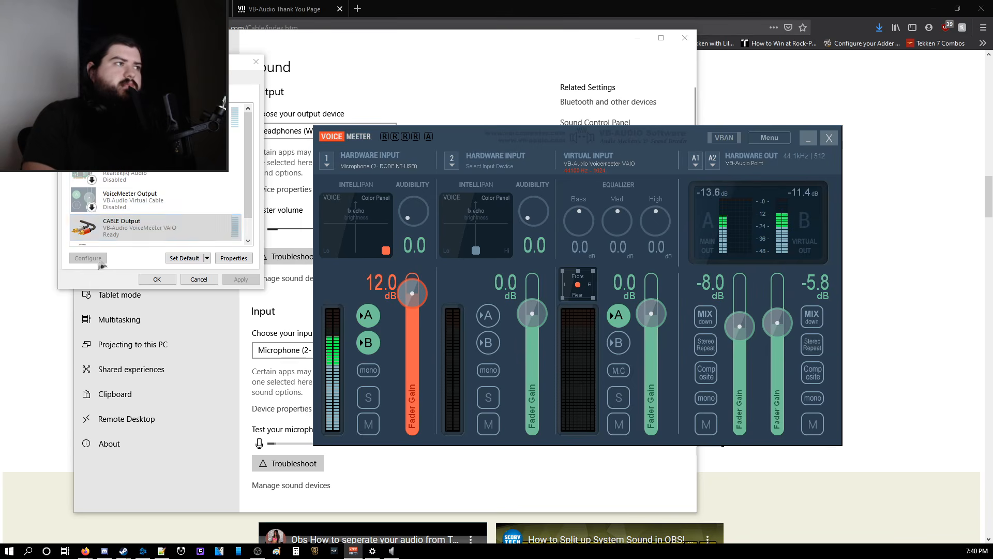
right_click(151, 236)
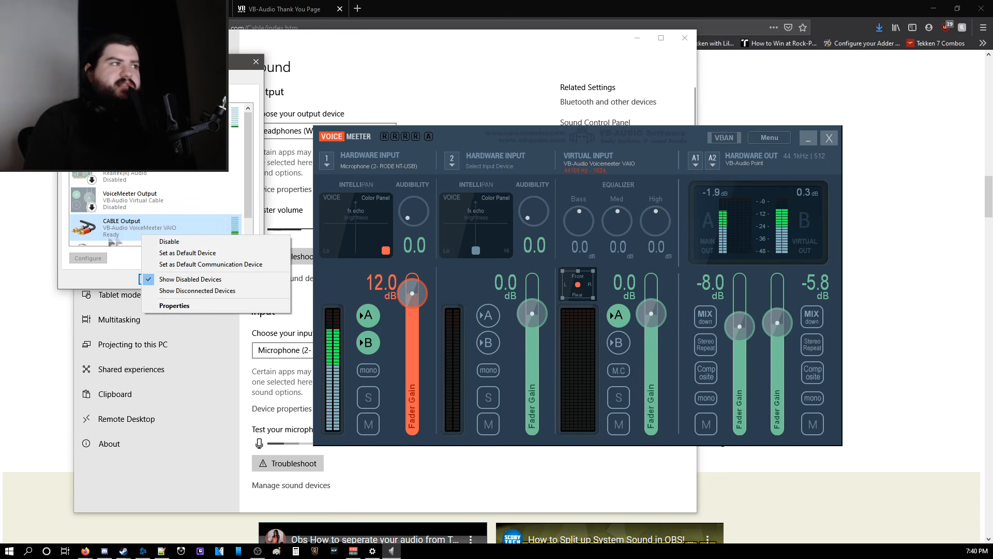
left_click(98, 228)
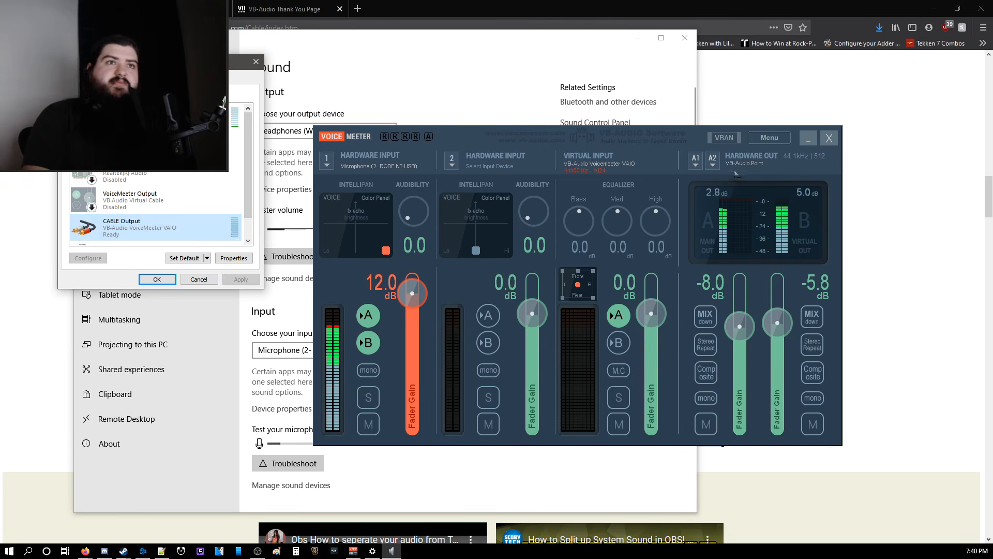